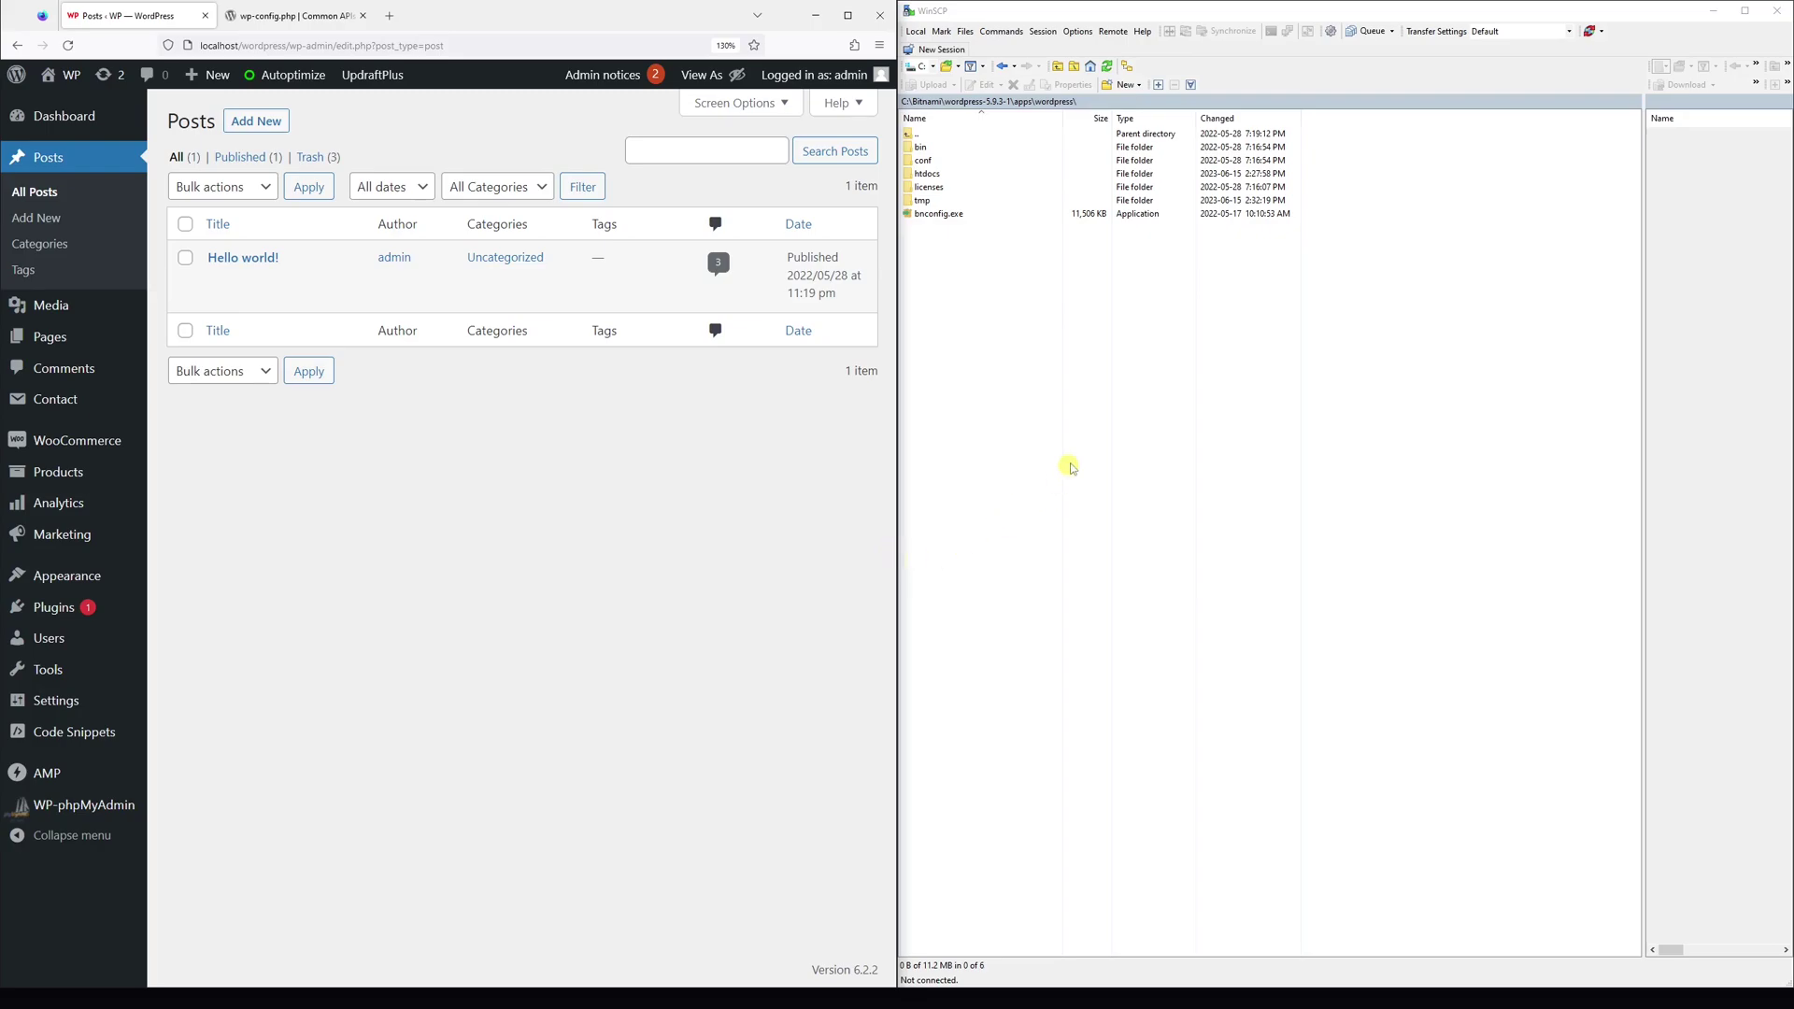
# Step: Open the htdocs folder inside the wordpress directory in WinSCP's local pane
pyautogui.click(1082, 367)
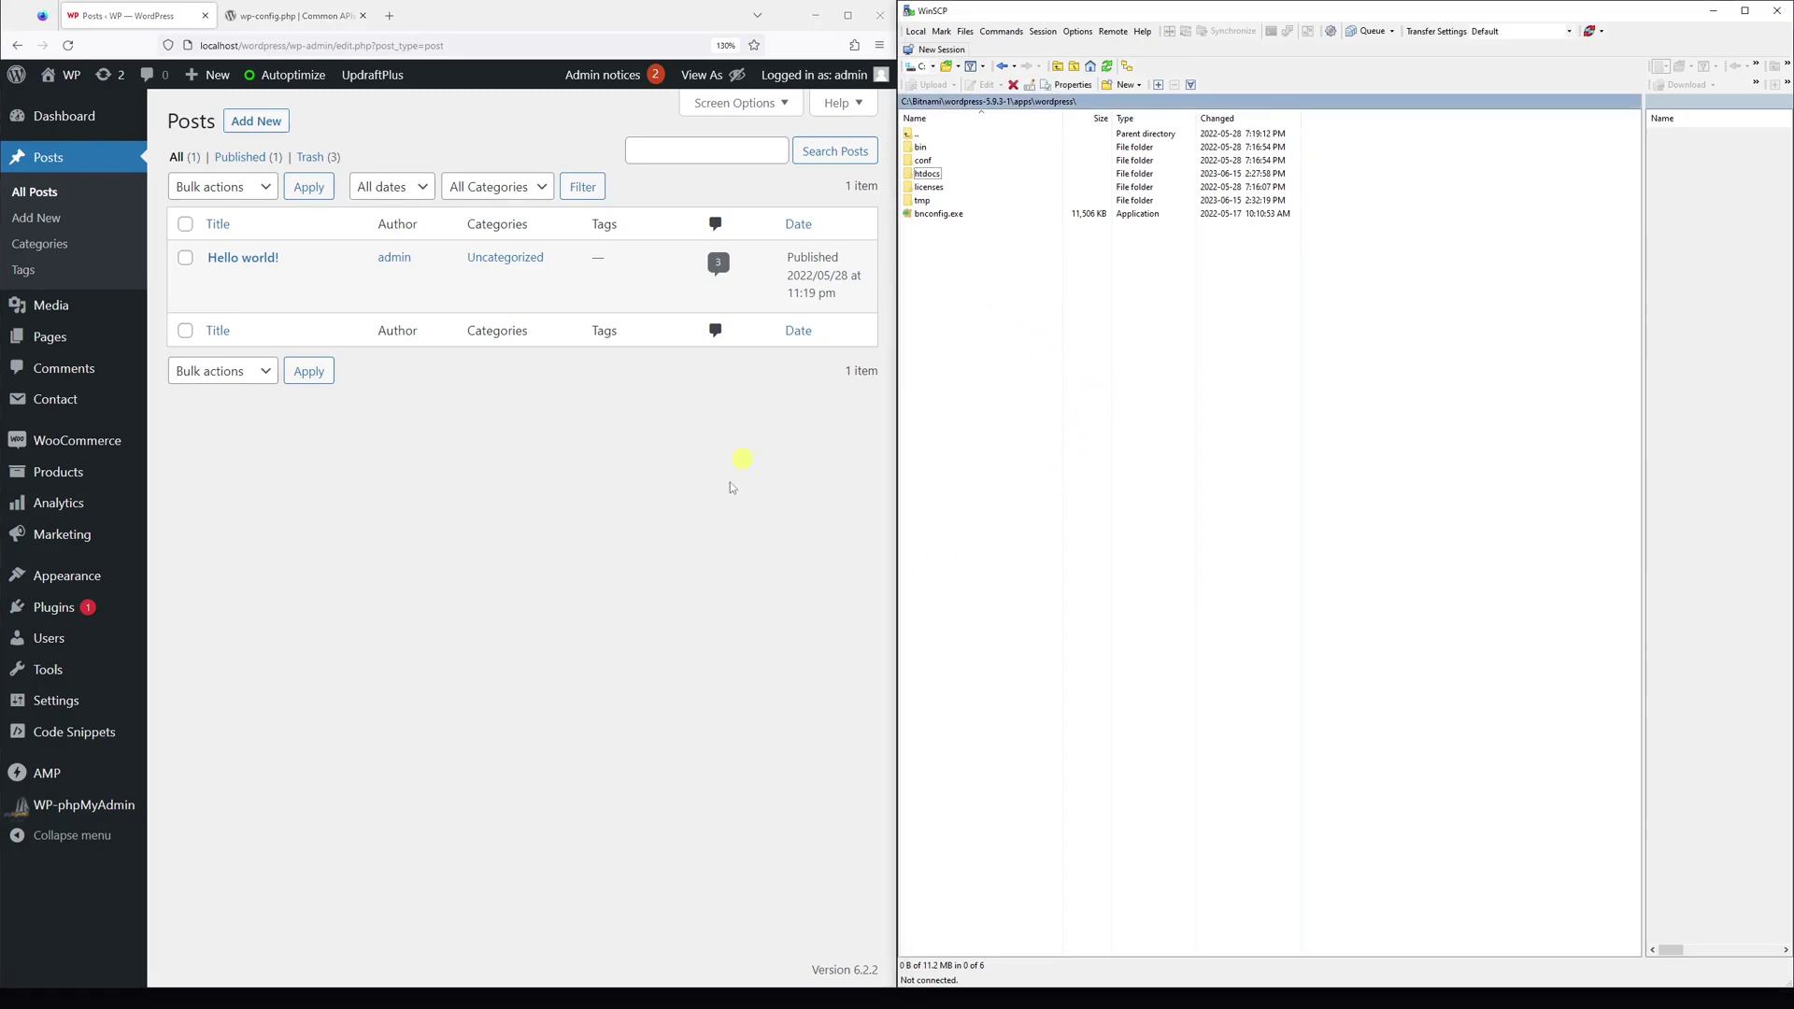
pyautogui.doubleClick(983, 176)
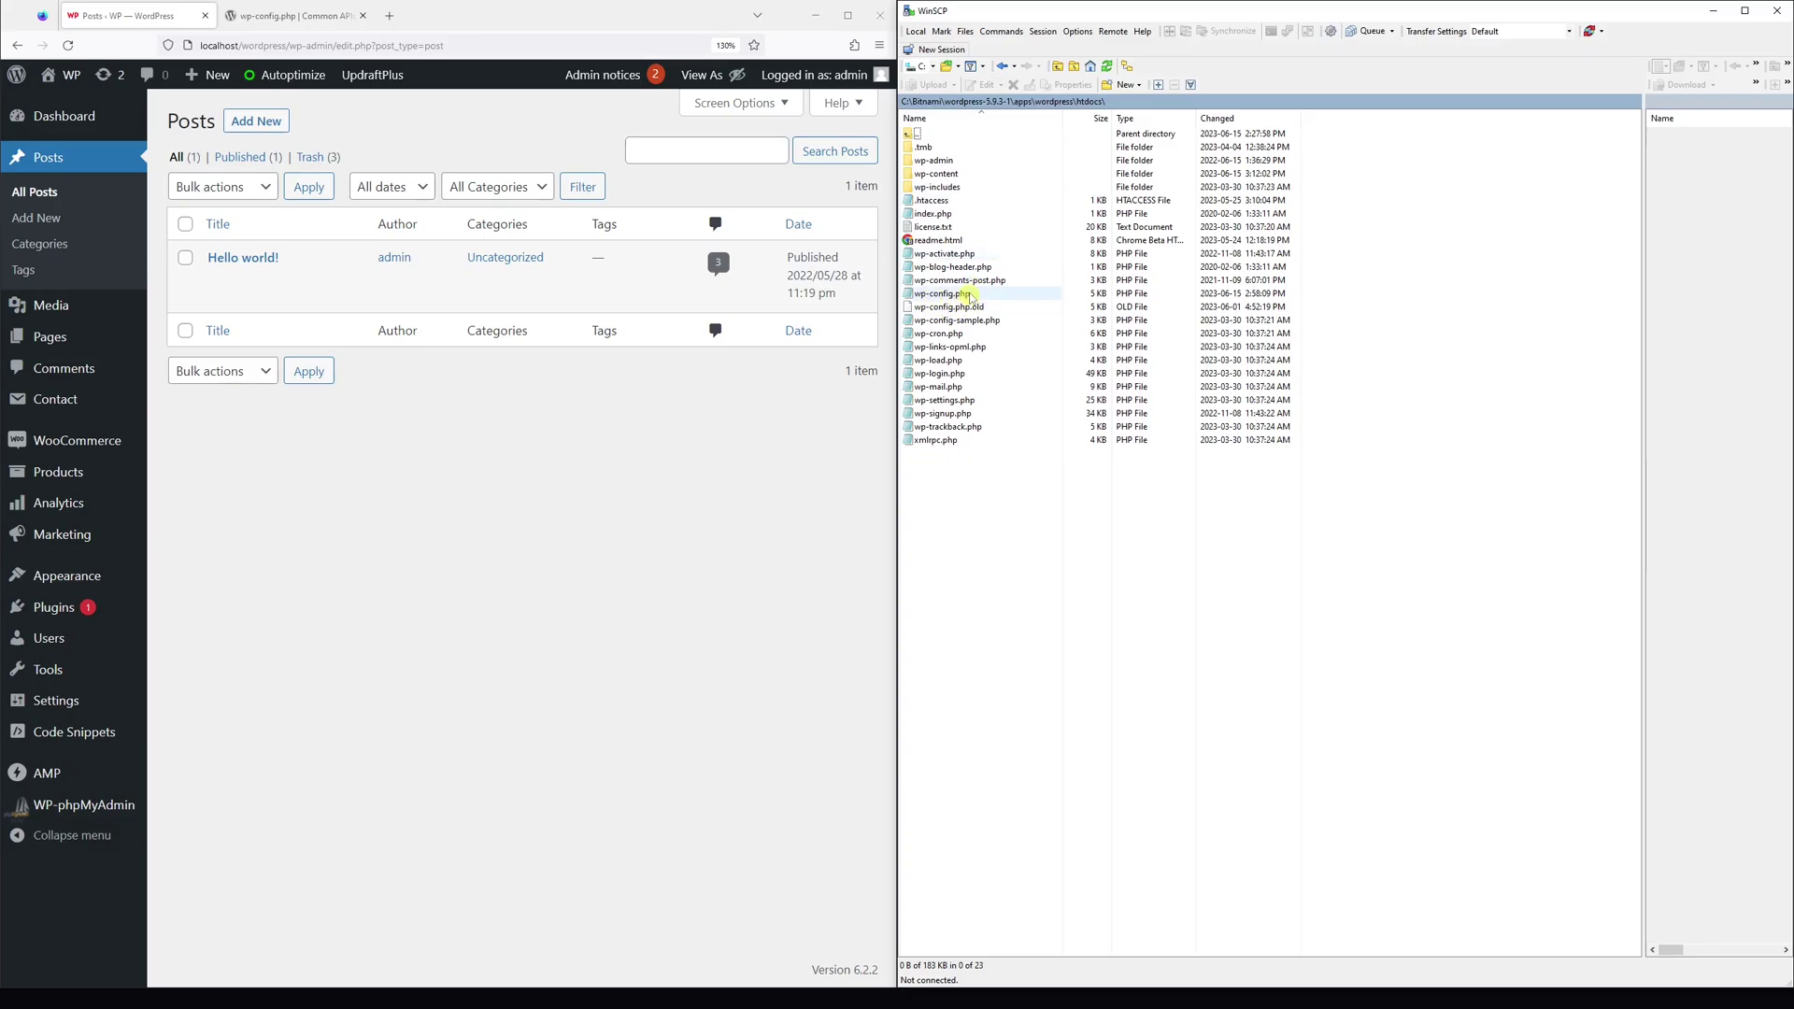
# Step: Select wp-config.php in htdocs, with the browser moved aside and WinSCP's file list active again
pyautogui.click(969, 295)
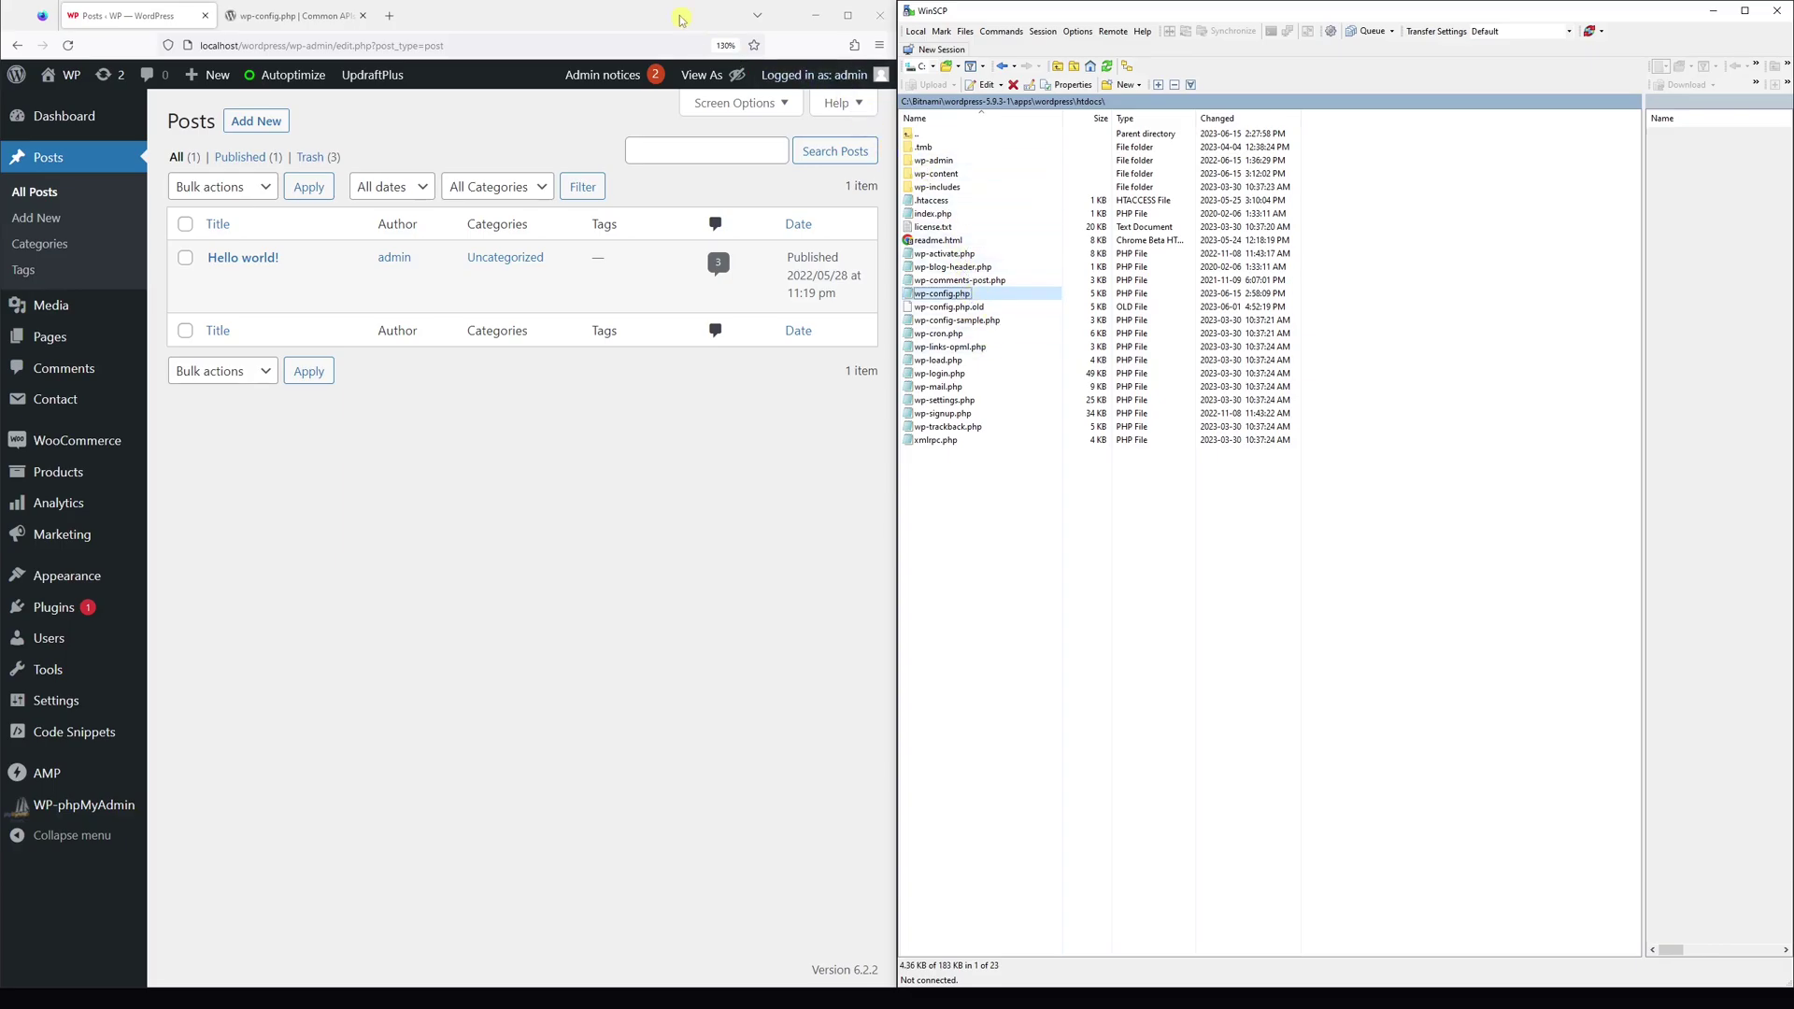
pyautogui.moveTo(681, 19); pyautogui.dragTo(0, 37)
pyautogui.click(444, 191)
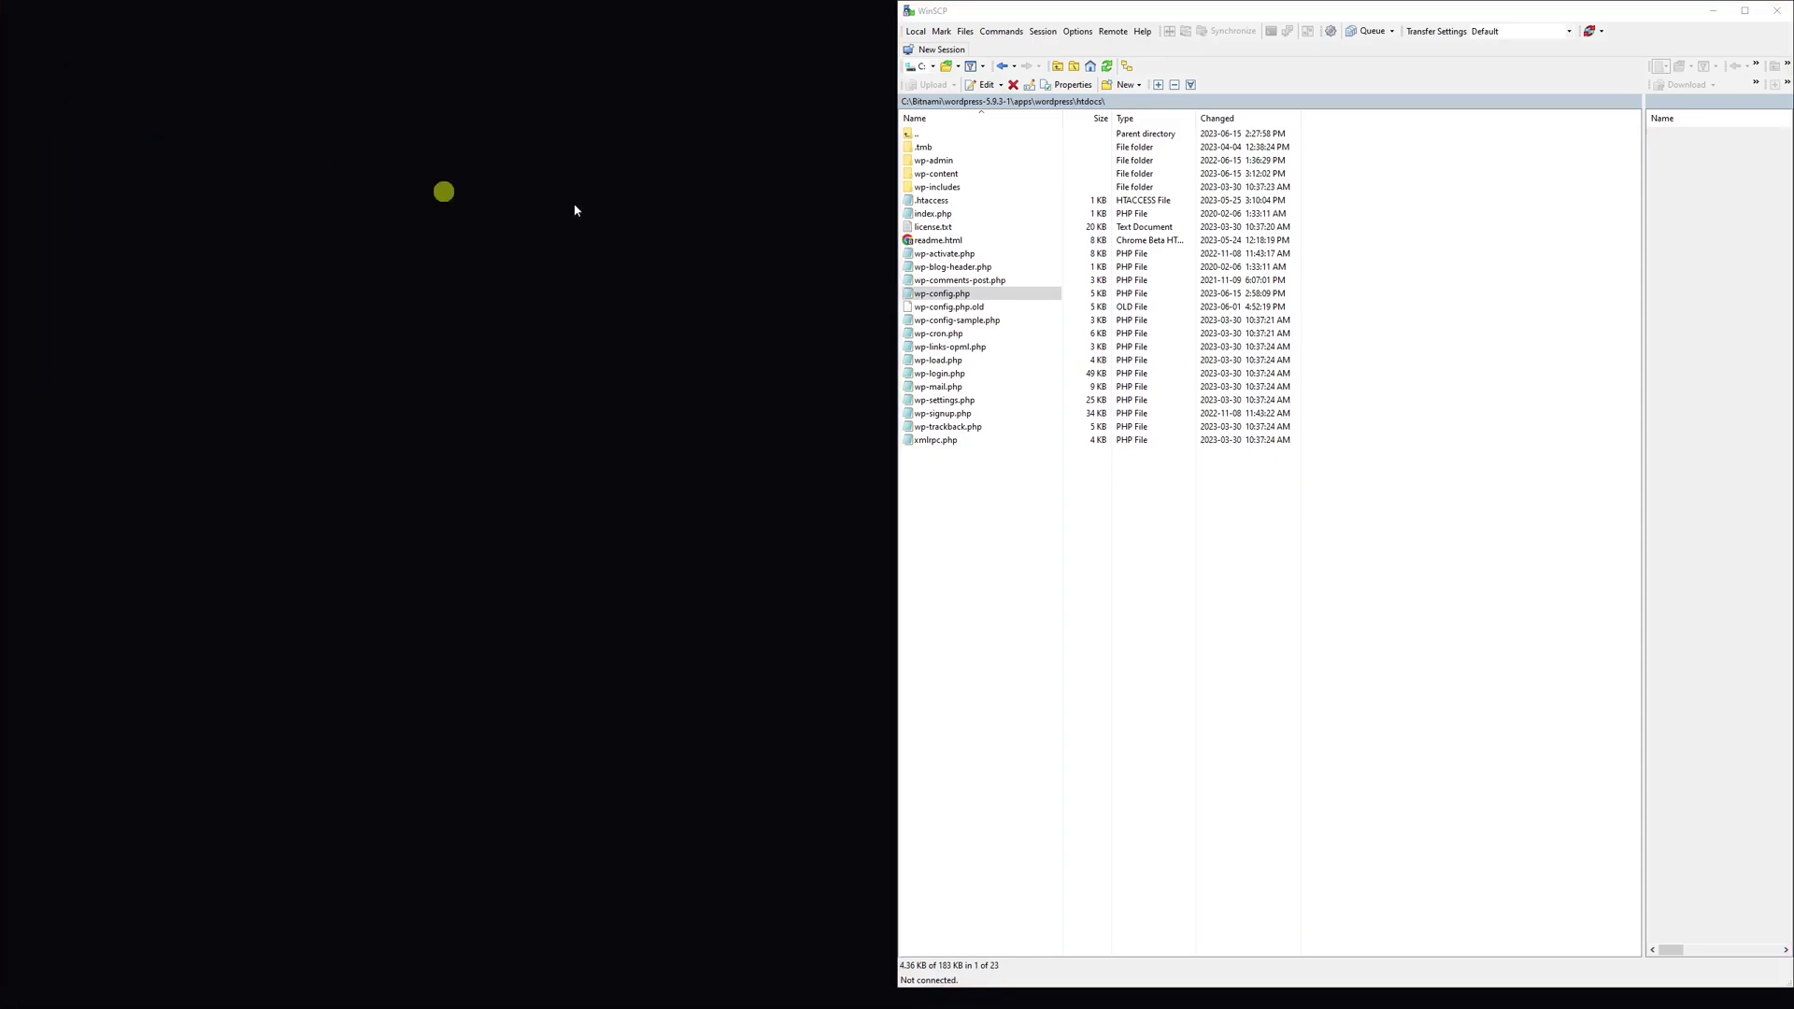
pyautogui.click(998, 295)
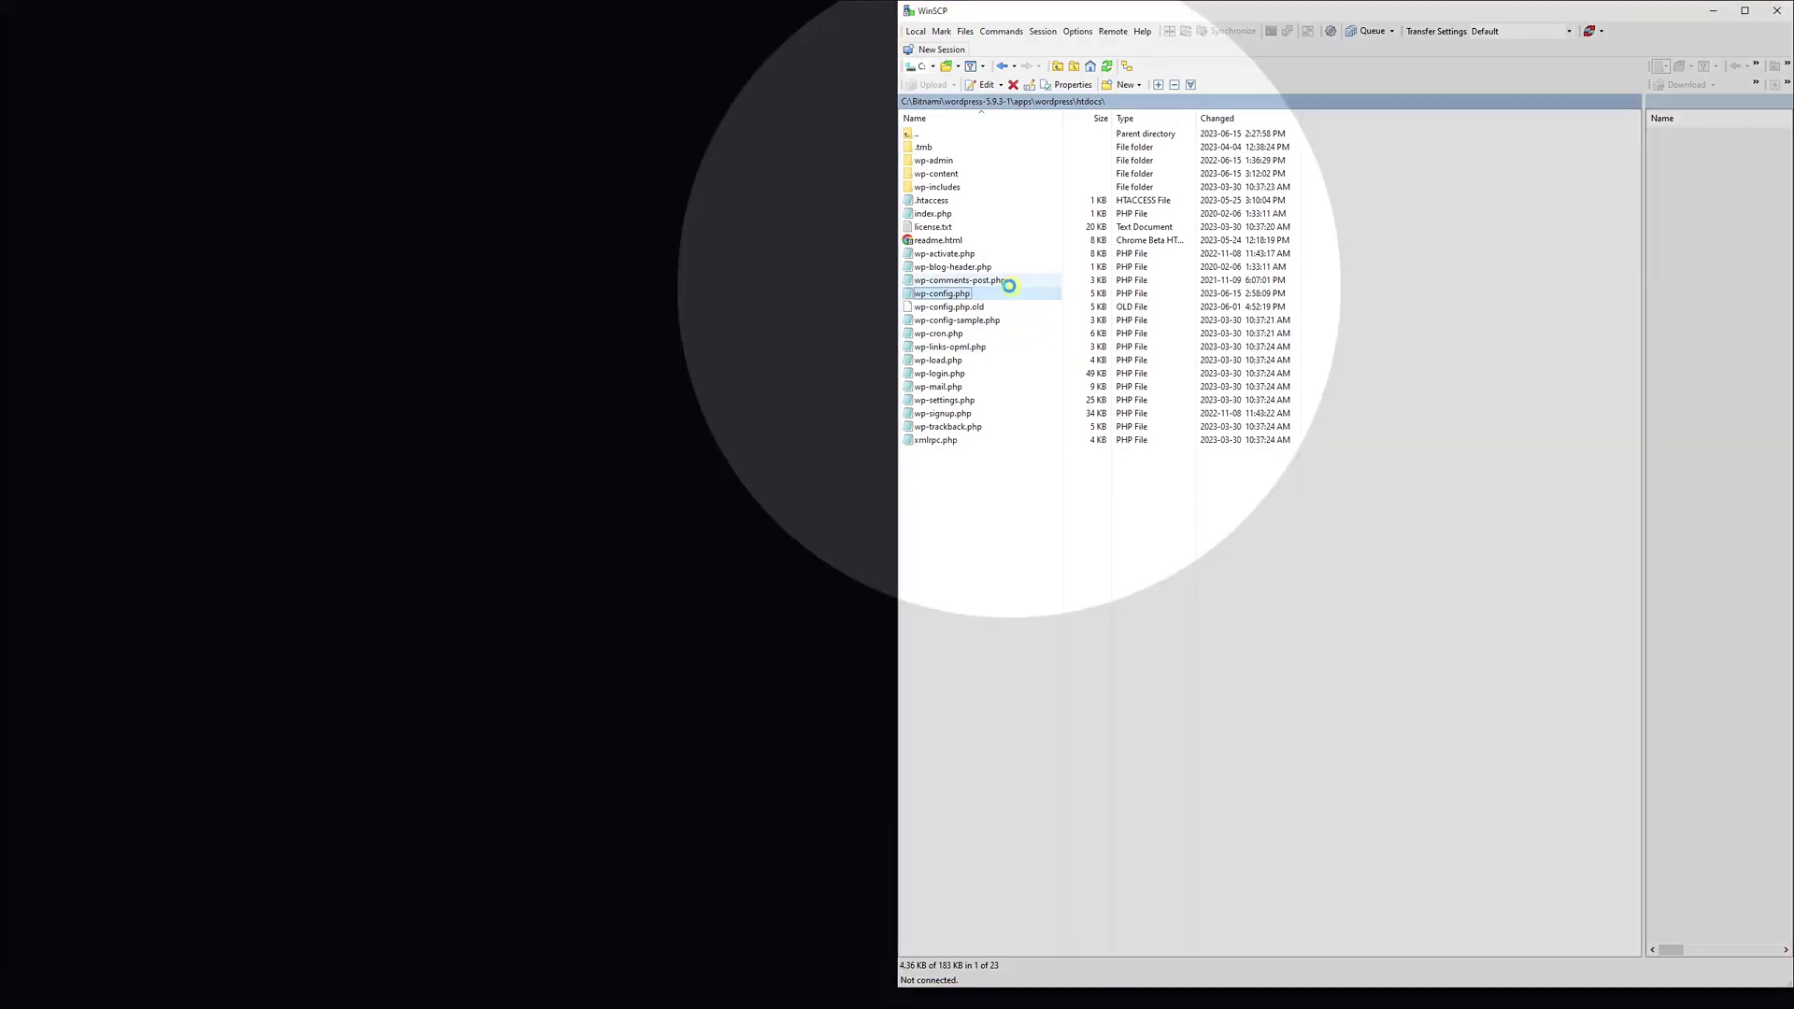
pyautogui.click(443, 256)
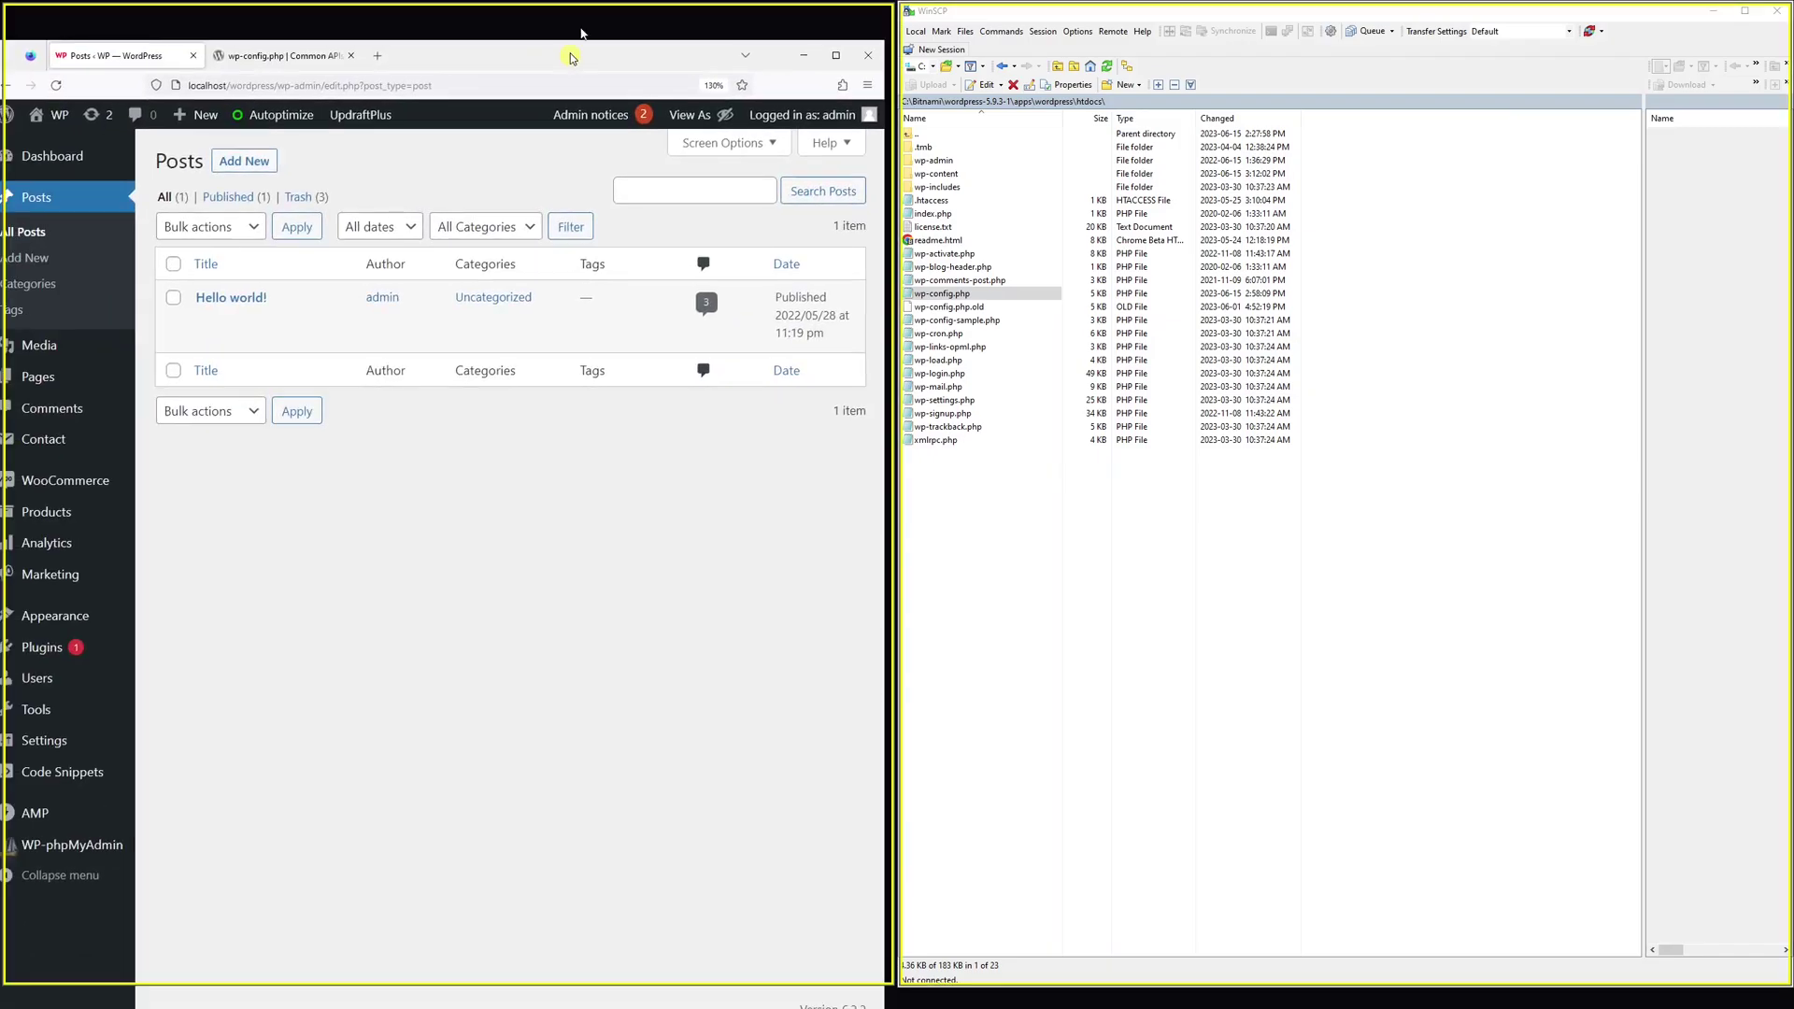
pyautogui.click(992, 522)
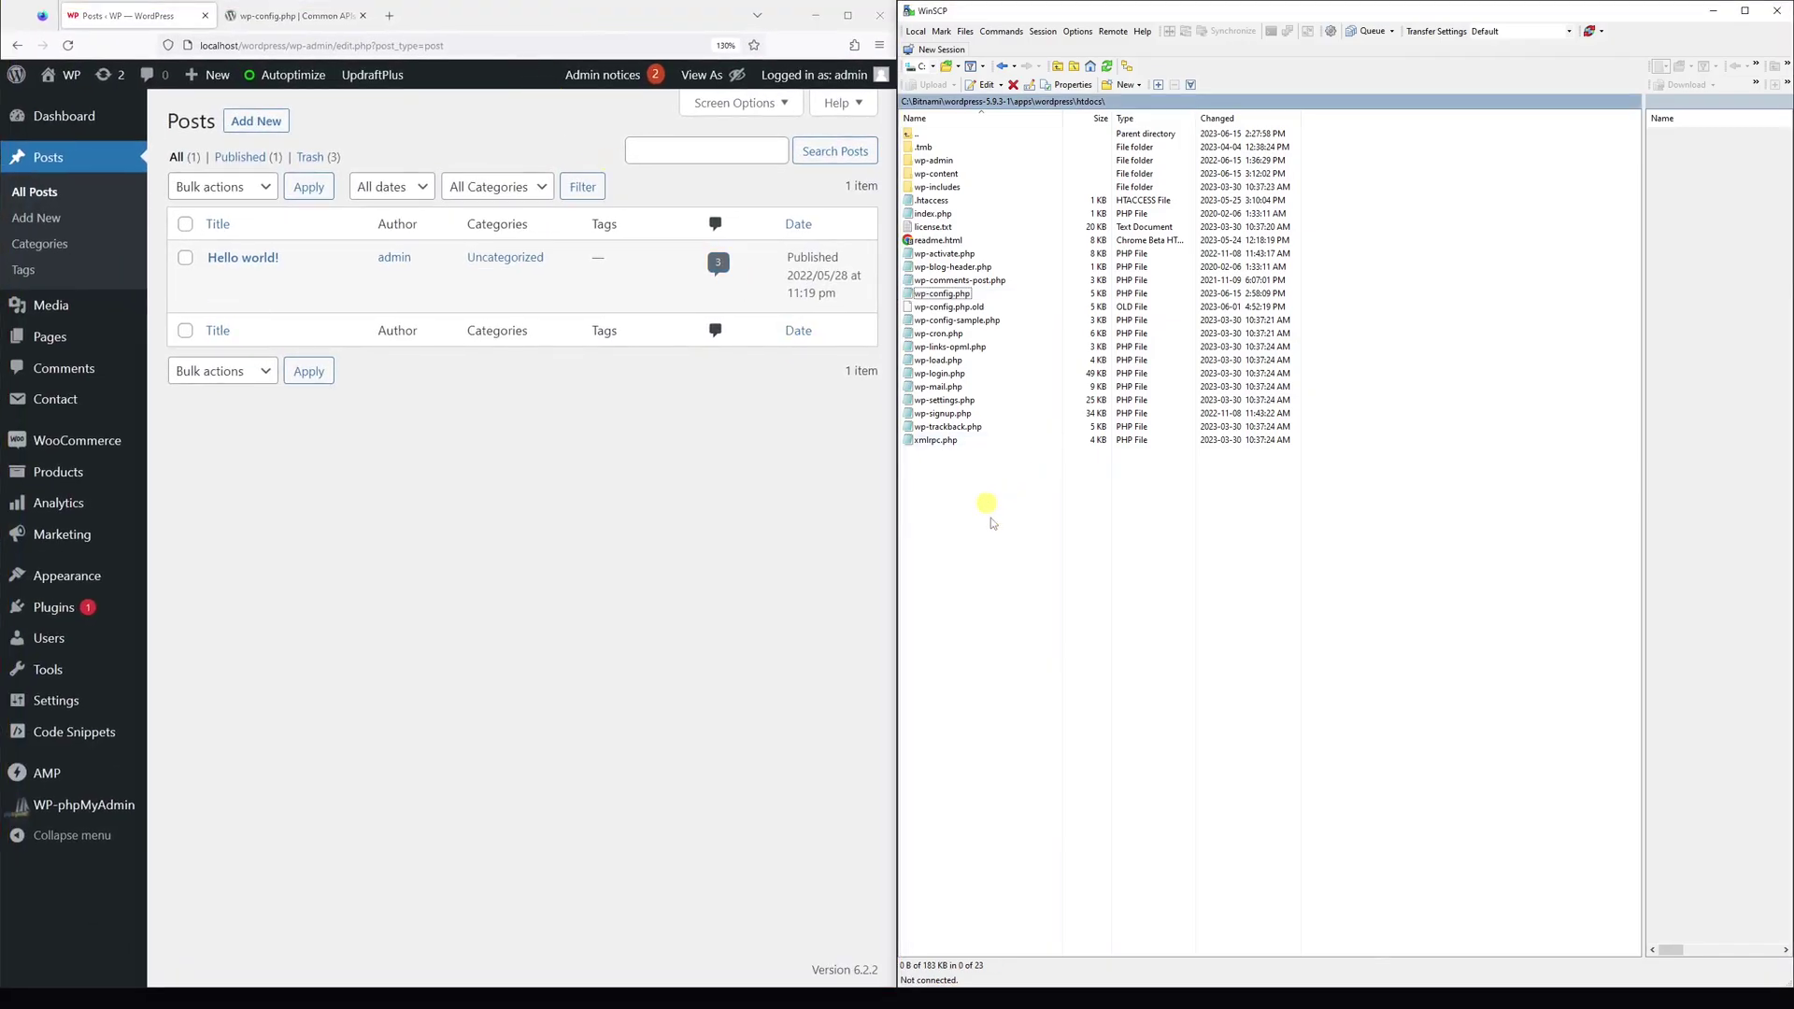
# Step: Open wp-config.php in WinSCP's editor and select the docs' define( 'AUTOSAVE_INTERVAL', 160 ); line
pyautogui.doubleClick(986, 295)
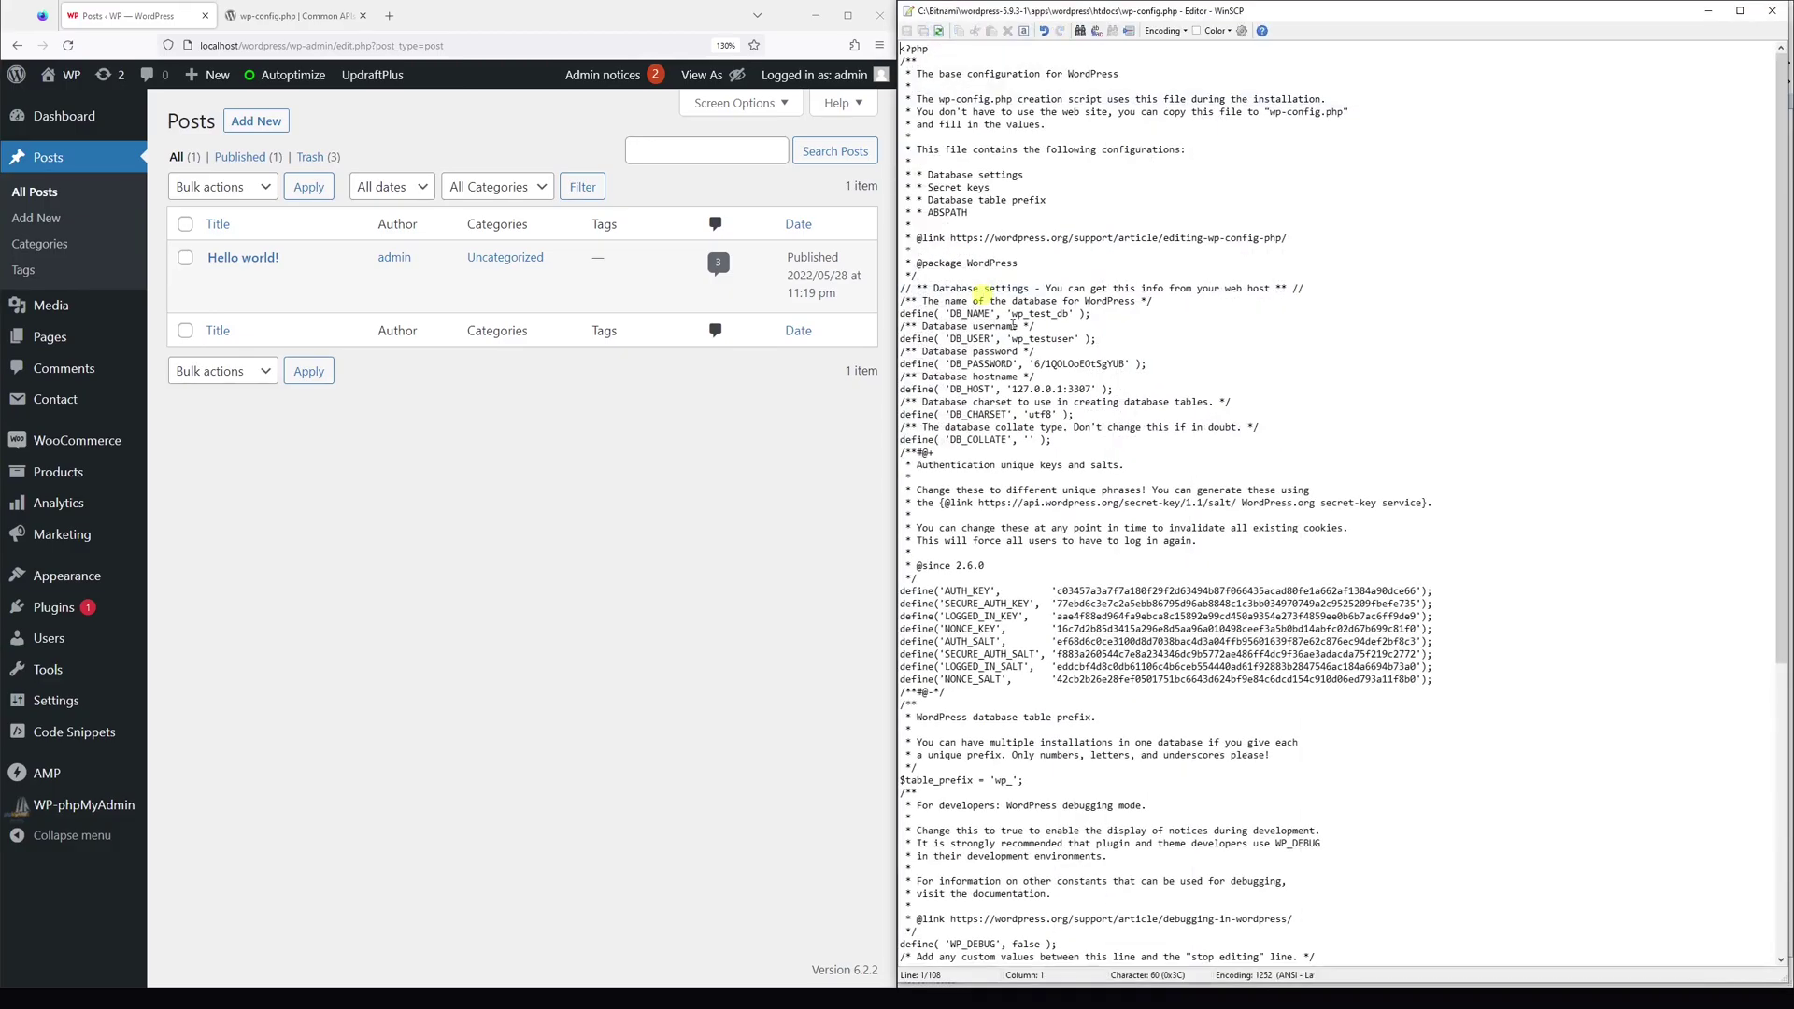
pyautogui.click(1046, 289)
pyautogui.click(293, 16)
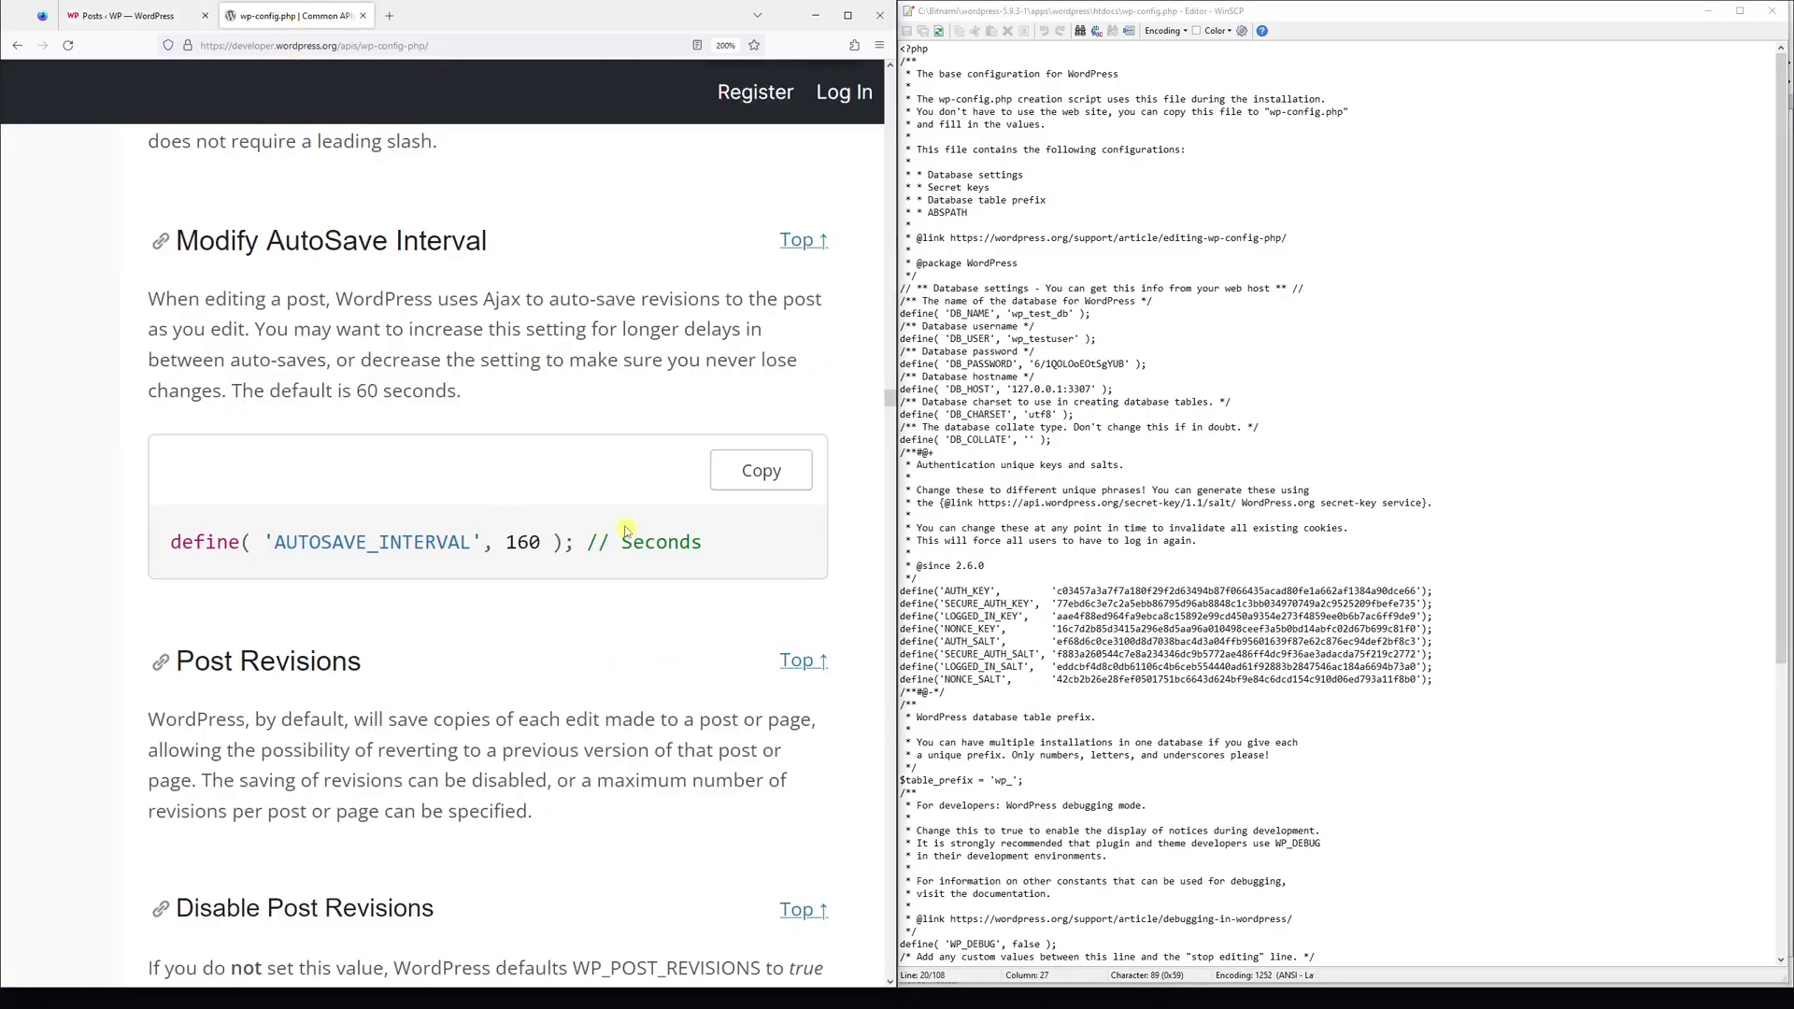
pyautogui.doubleClick(601, 543)
pyautogui.click(321, 542)
pyautogui.moveTo(154, 542); pyautogui.dragTo(703, 546)
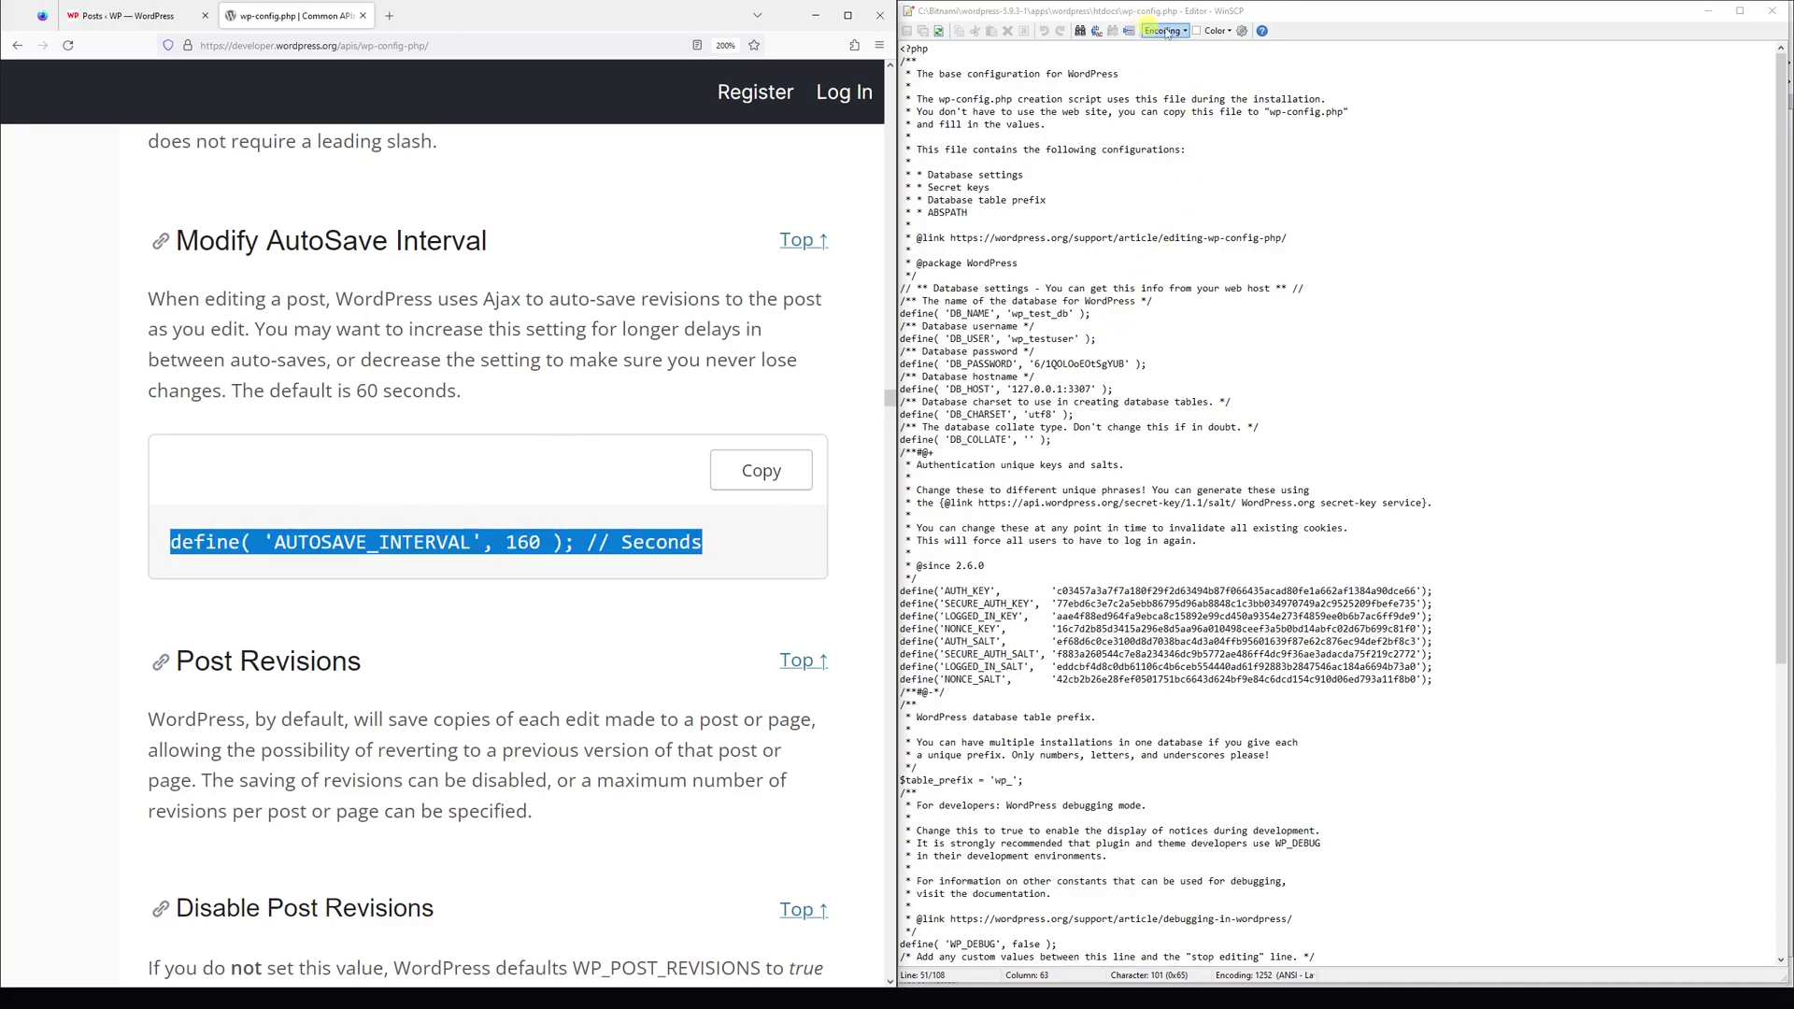
pyautogui.click(1189, 329)
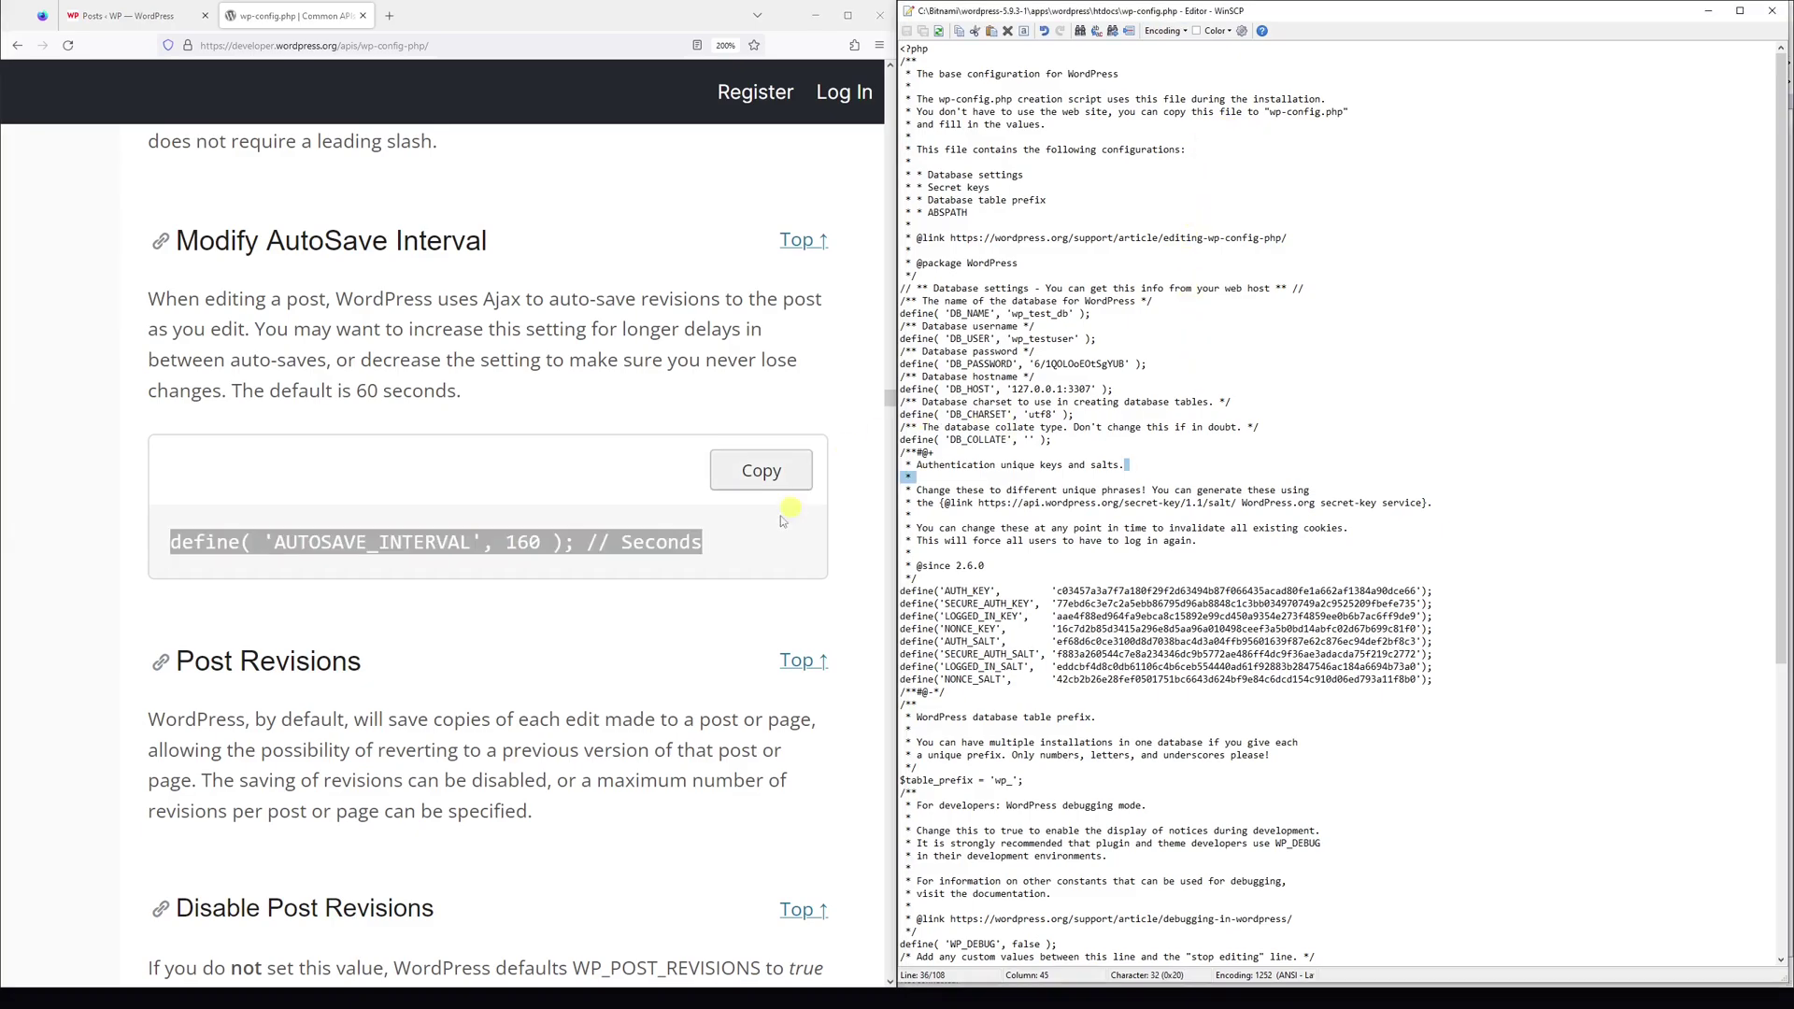
# Step: Copy the AUTOSAVE_INTERVAL define and paste it on a new line at the custom values comment
pyautogui.tripleClick(557, 530)
pyautogui.hotkey('ctrl', 'c')
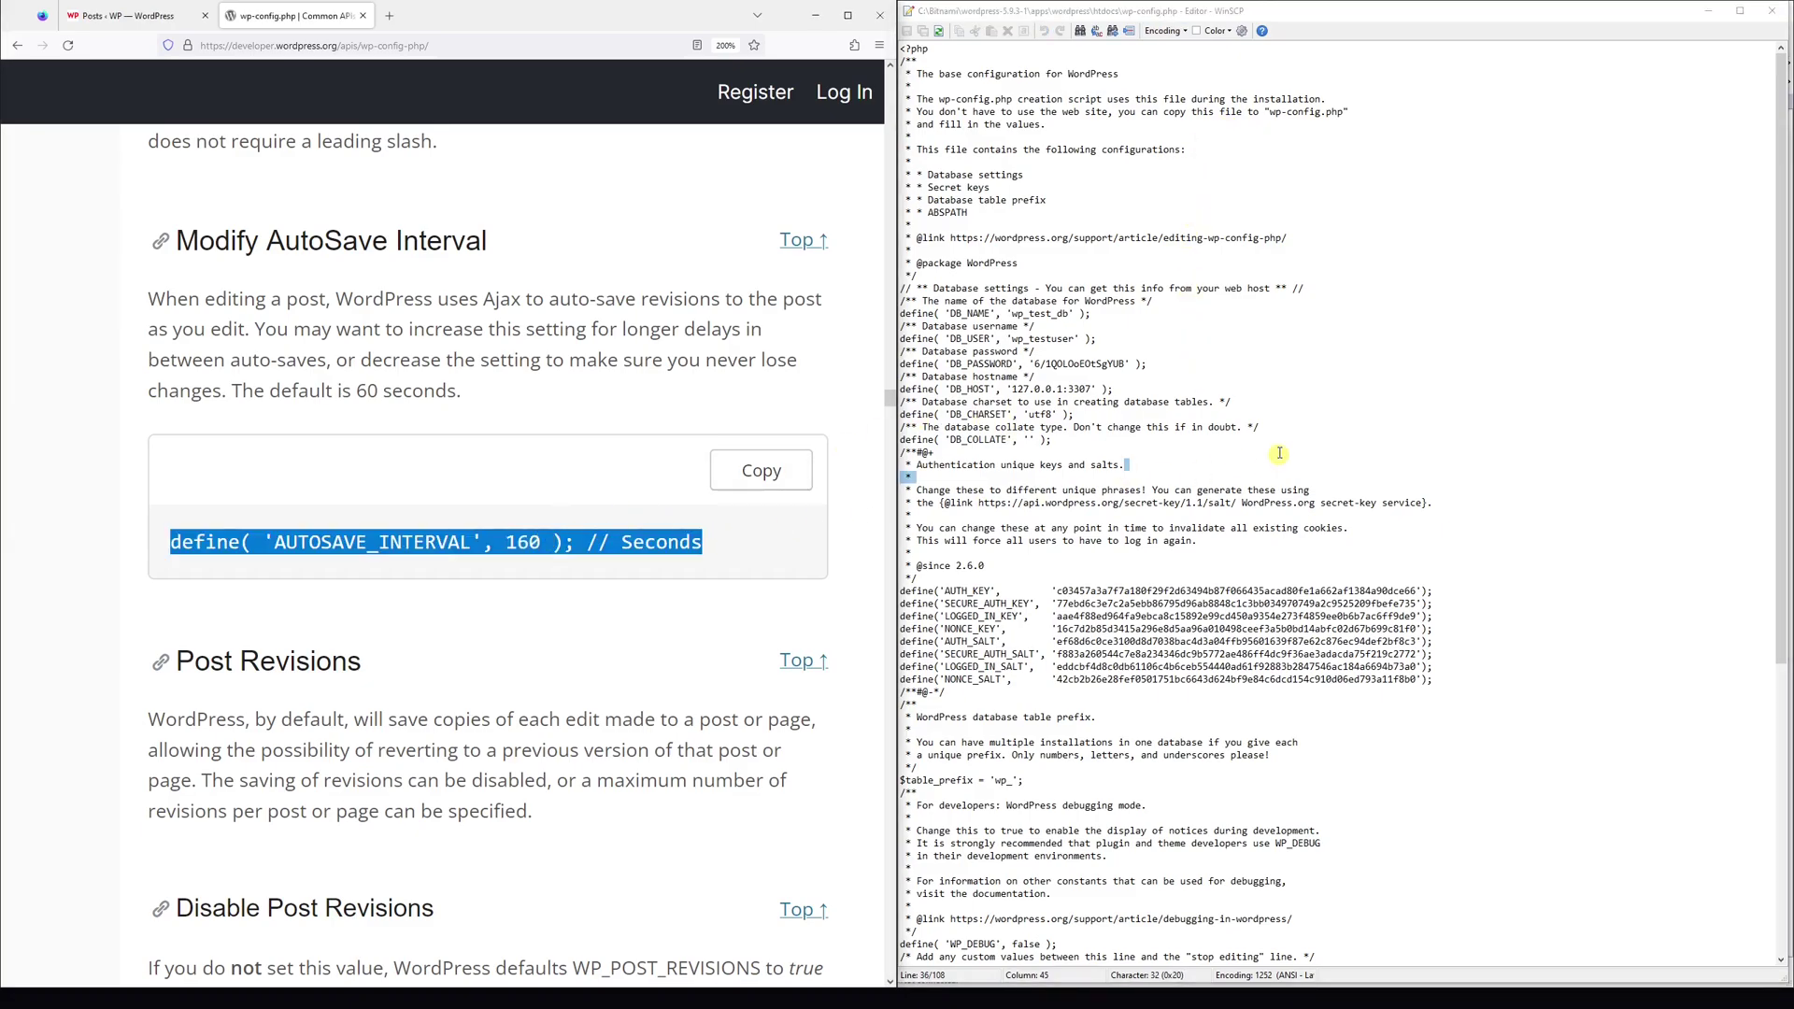
pyautogui.hotkey('alt', 'Tab')
pyautogui.scroll(-7, 1279, 453)
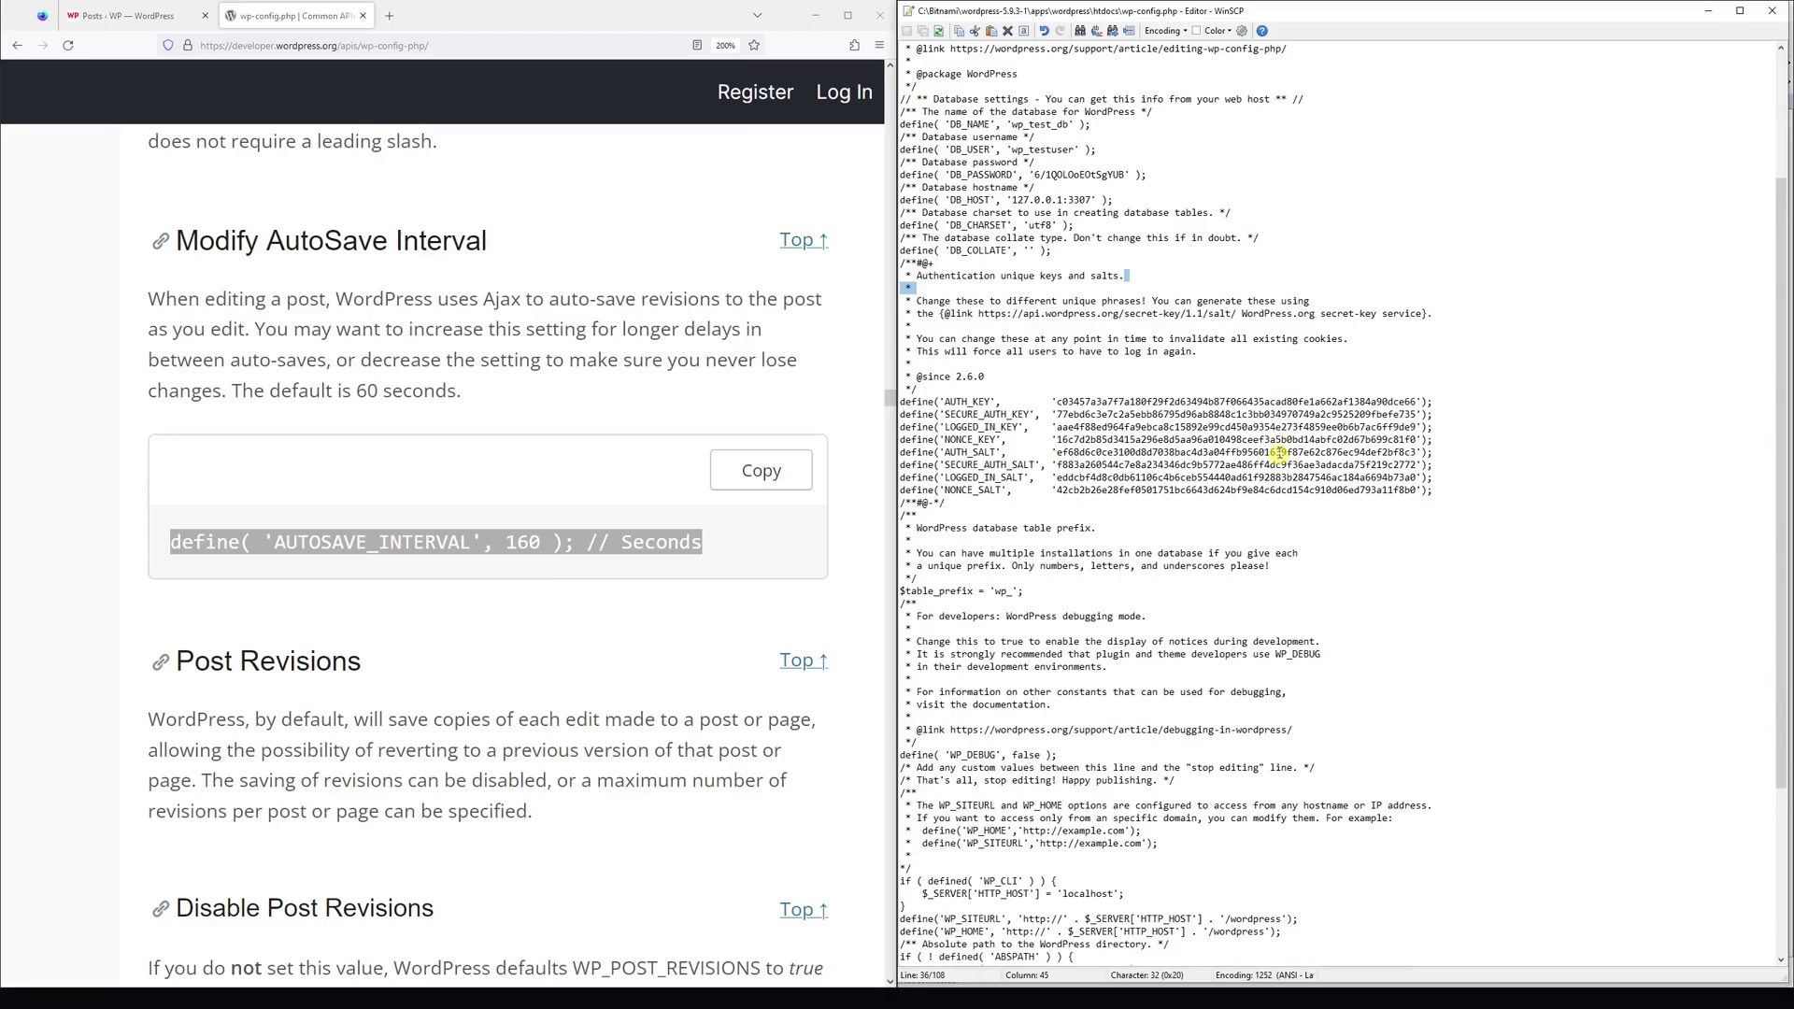
pyautogui.scroll(-1, 1121, 598)
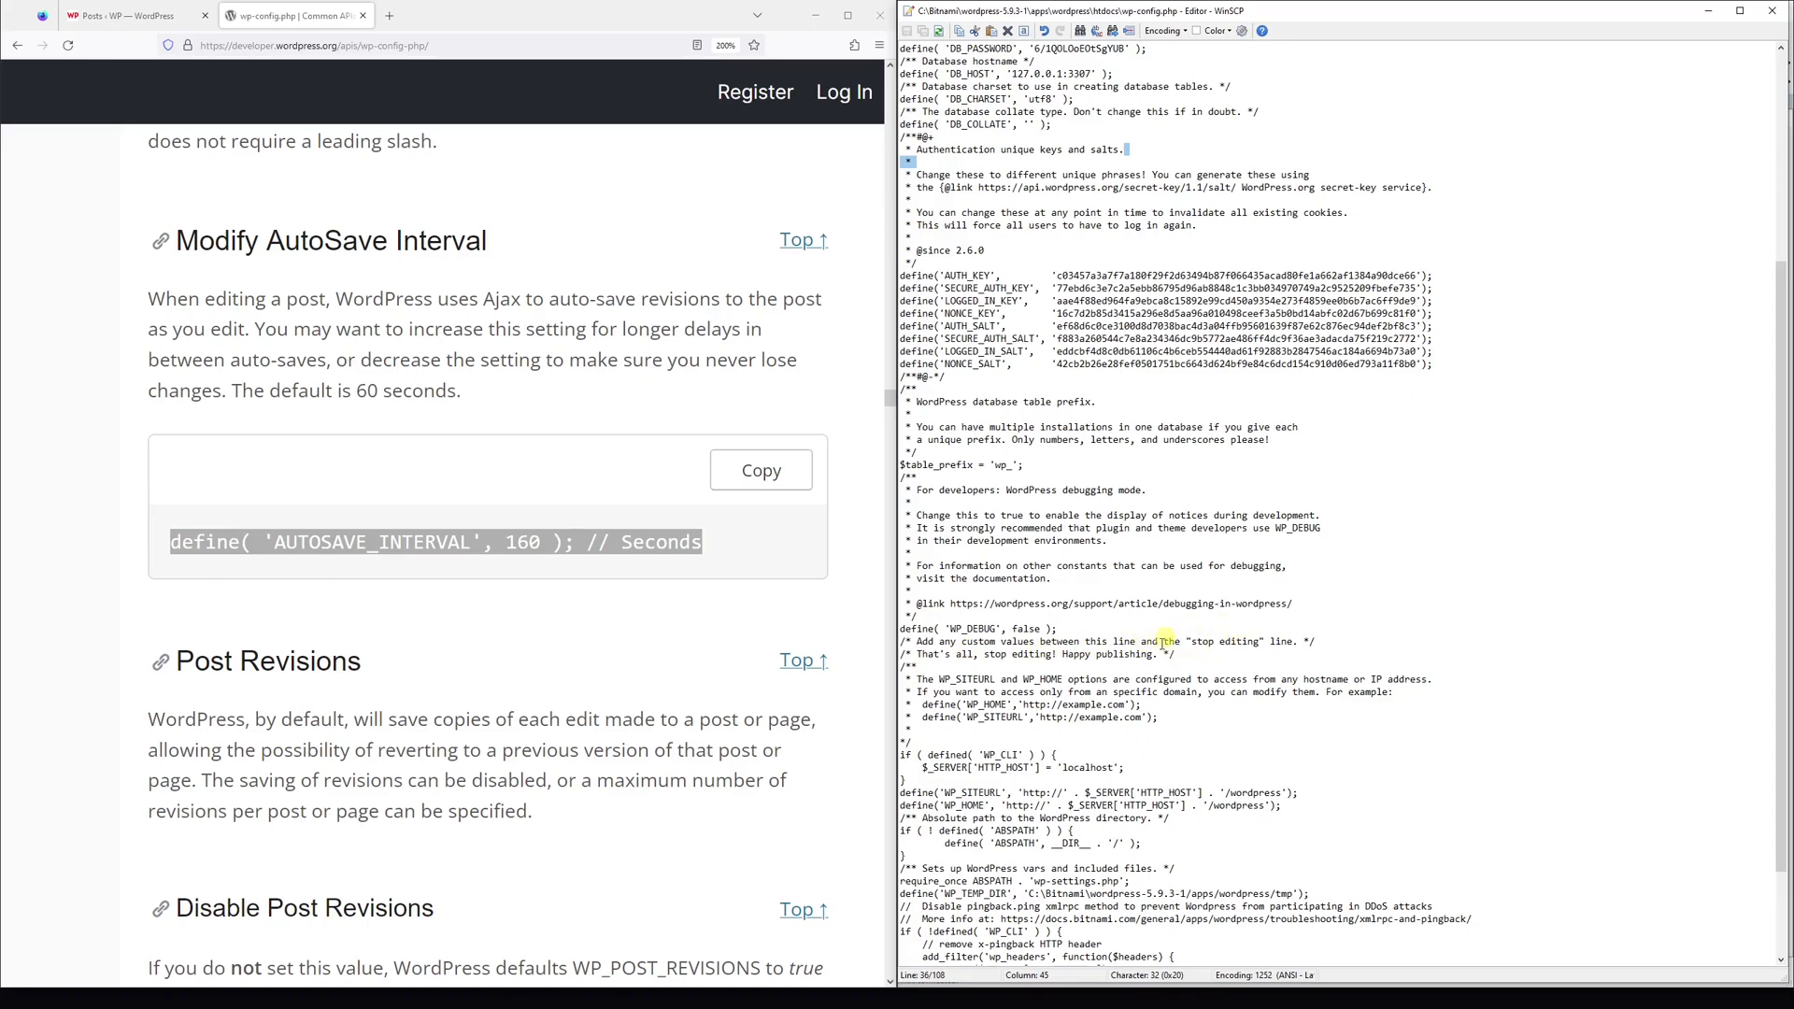
pyautogui.click(903, 644)
pyautogui.press('Return')
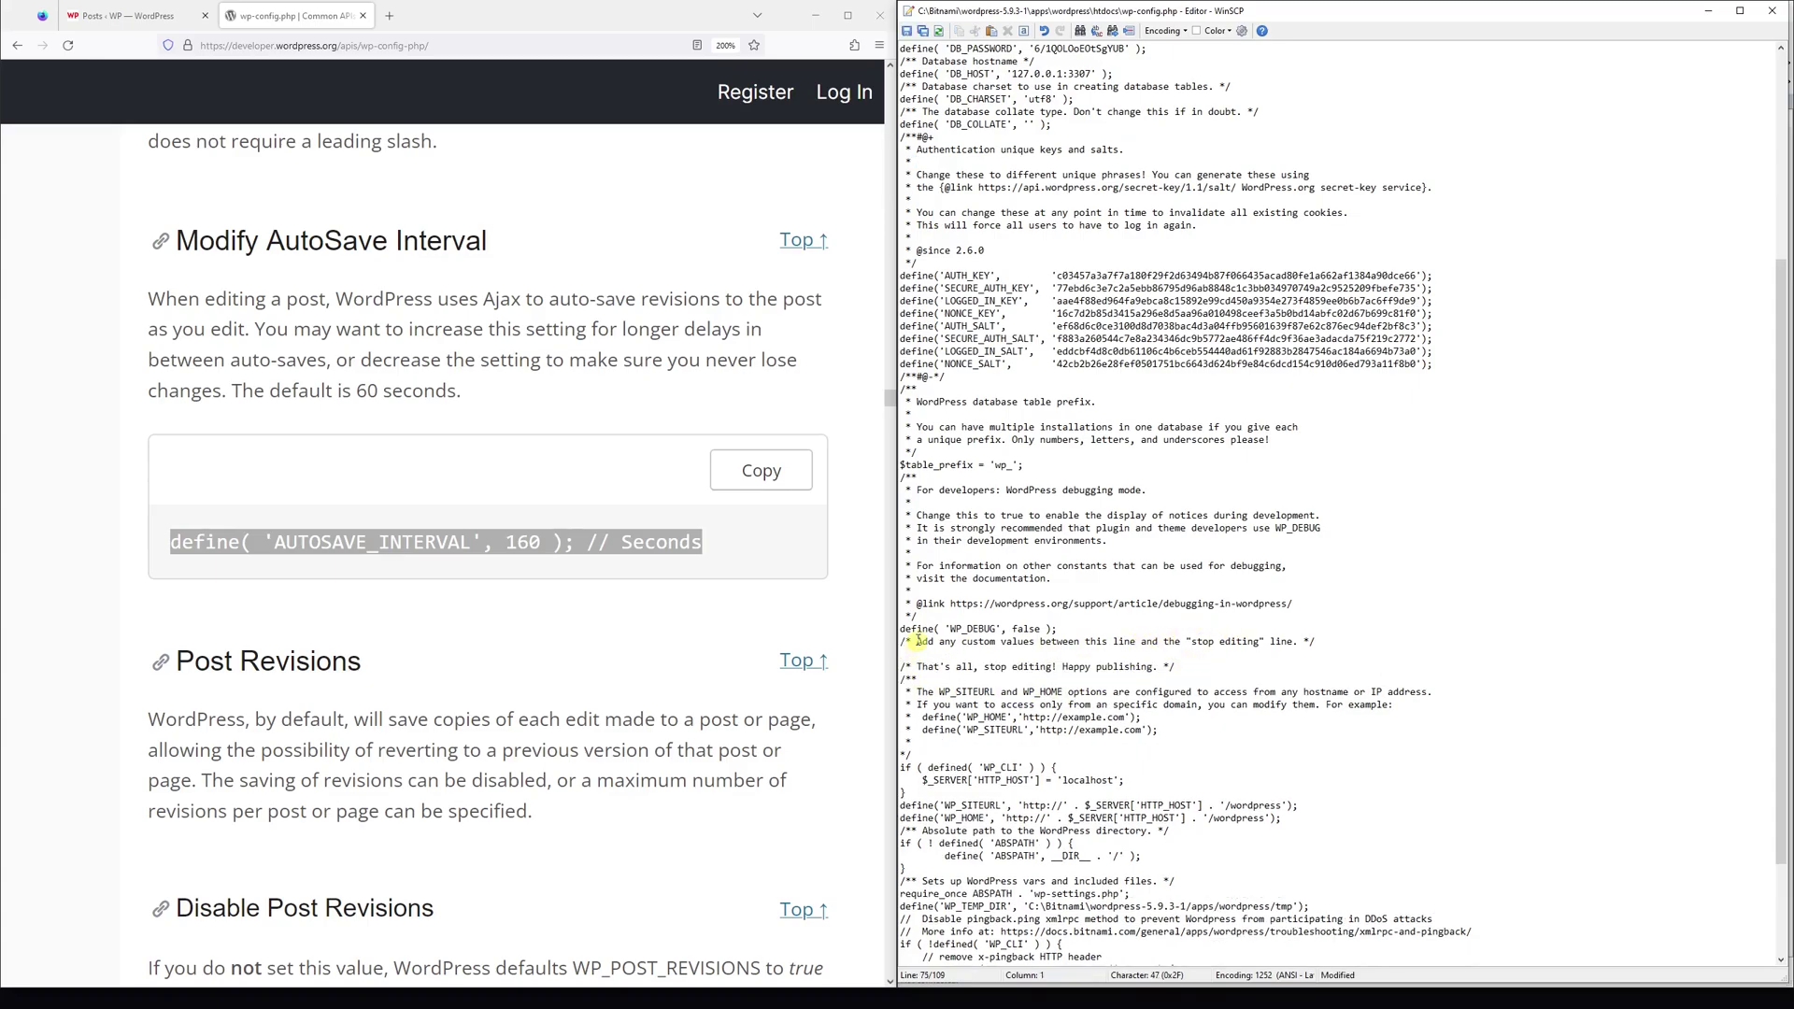
pyautogui.hotkey('ctrl', 'v')
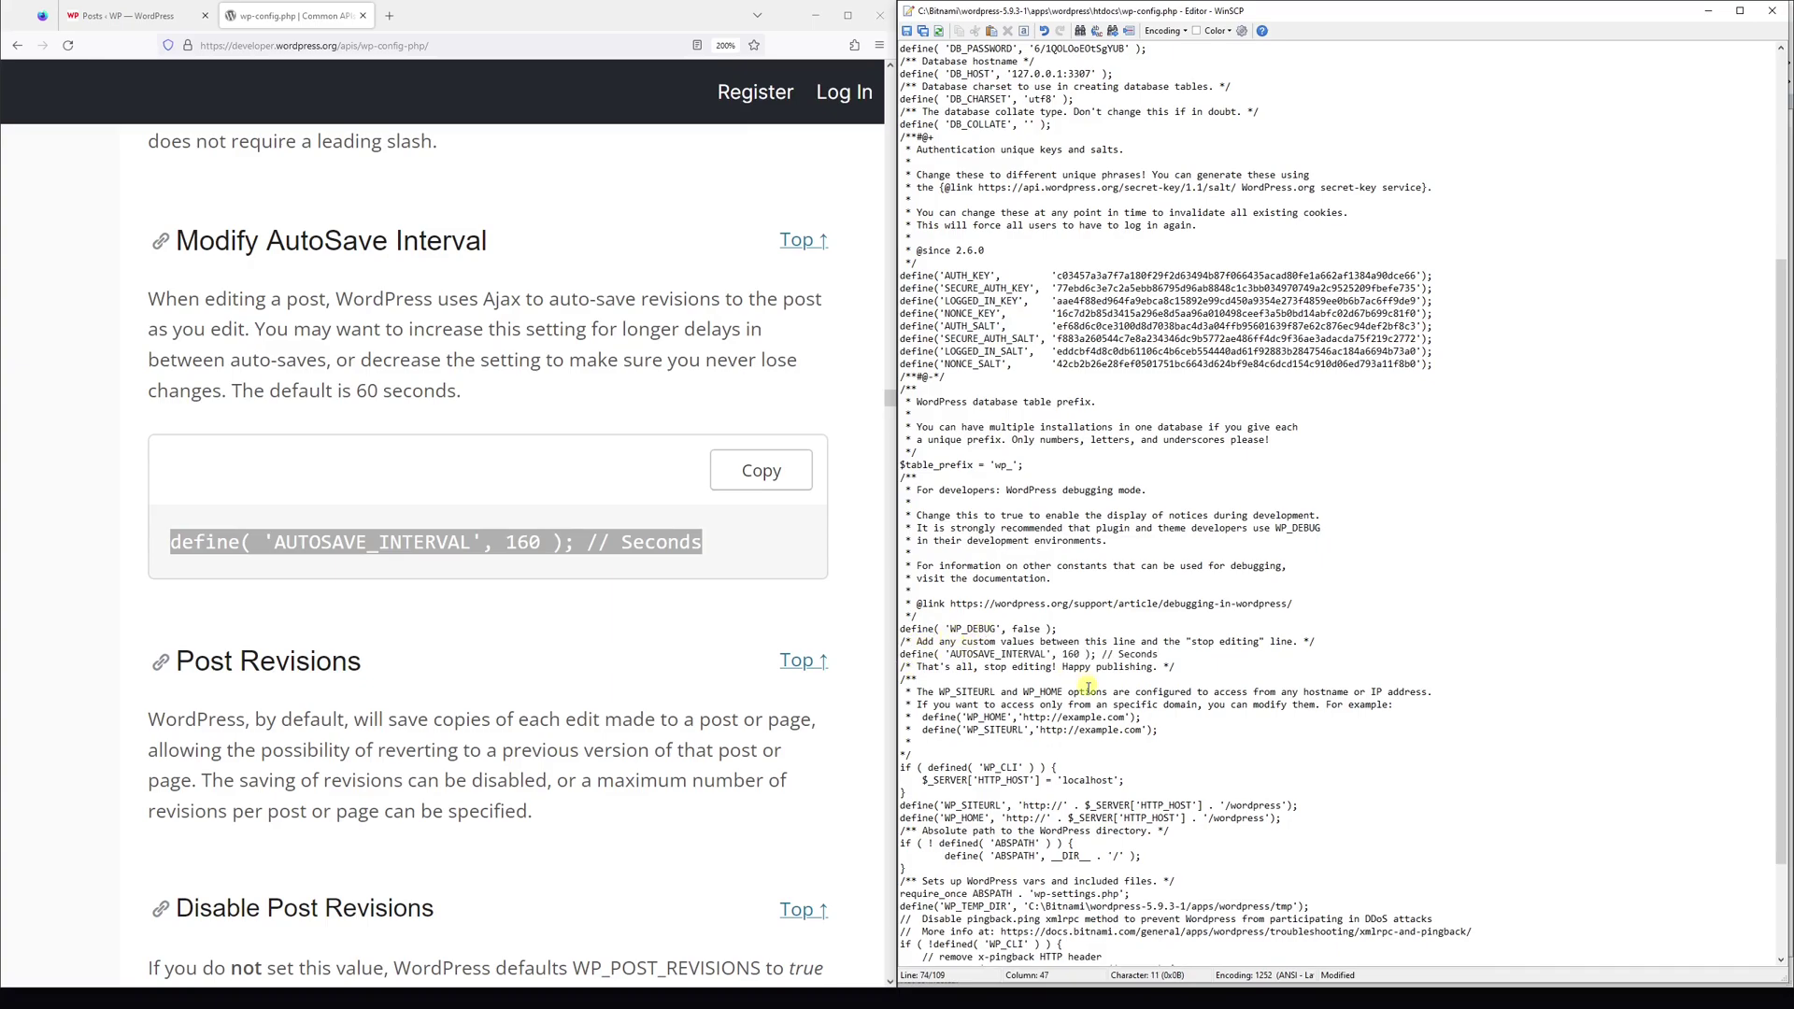
# Step: Change the pasted interval value from 160 to 5 and save wp-config.php
pyautogui.click(1068, 654)
pyautogui.press('BackSpace')
pyautogui.press('BackSpace')
pyautogui.press('BackSpace')
pyautogui.write('5')
pyautogui.click(1138, 630)
pyautogui.click(1084, 642)
pyautogui.hotkey('ctrl', 's')
# Step: Reload the Posts admin page, start a new post, and type 'This is a test post'
pyautogui.click(140, 16)
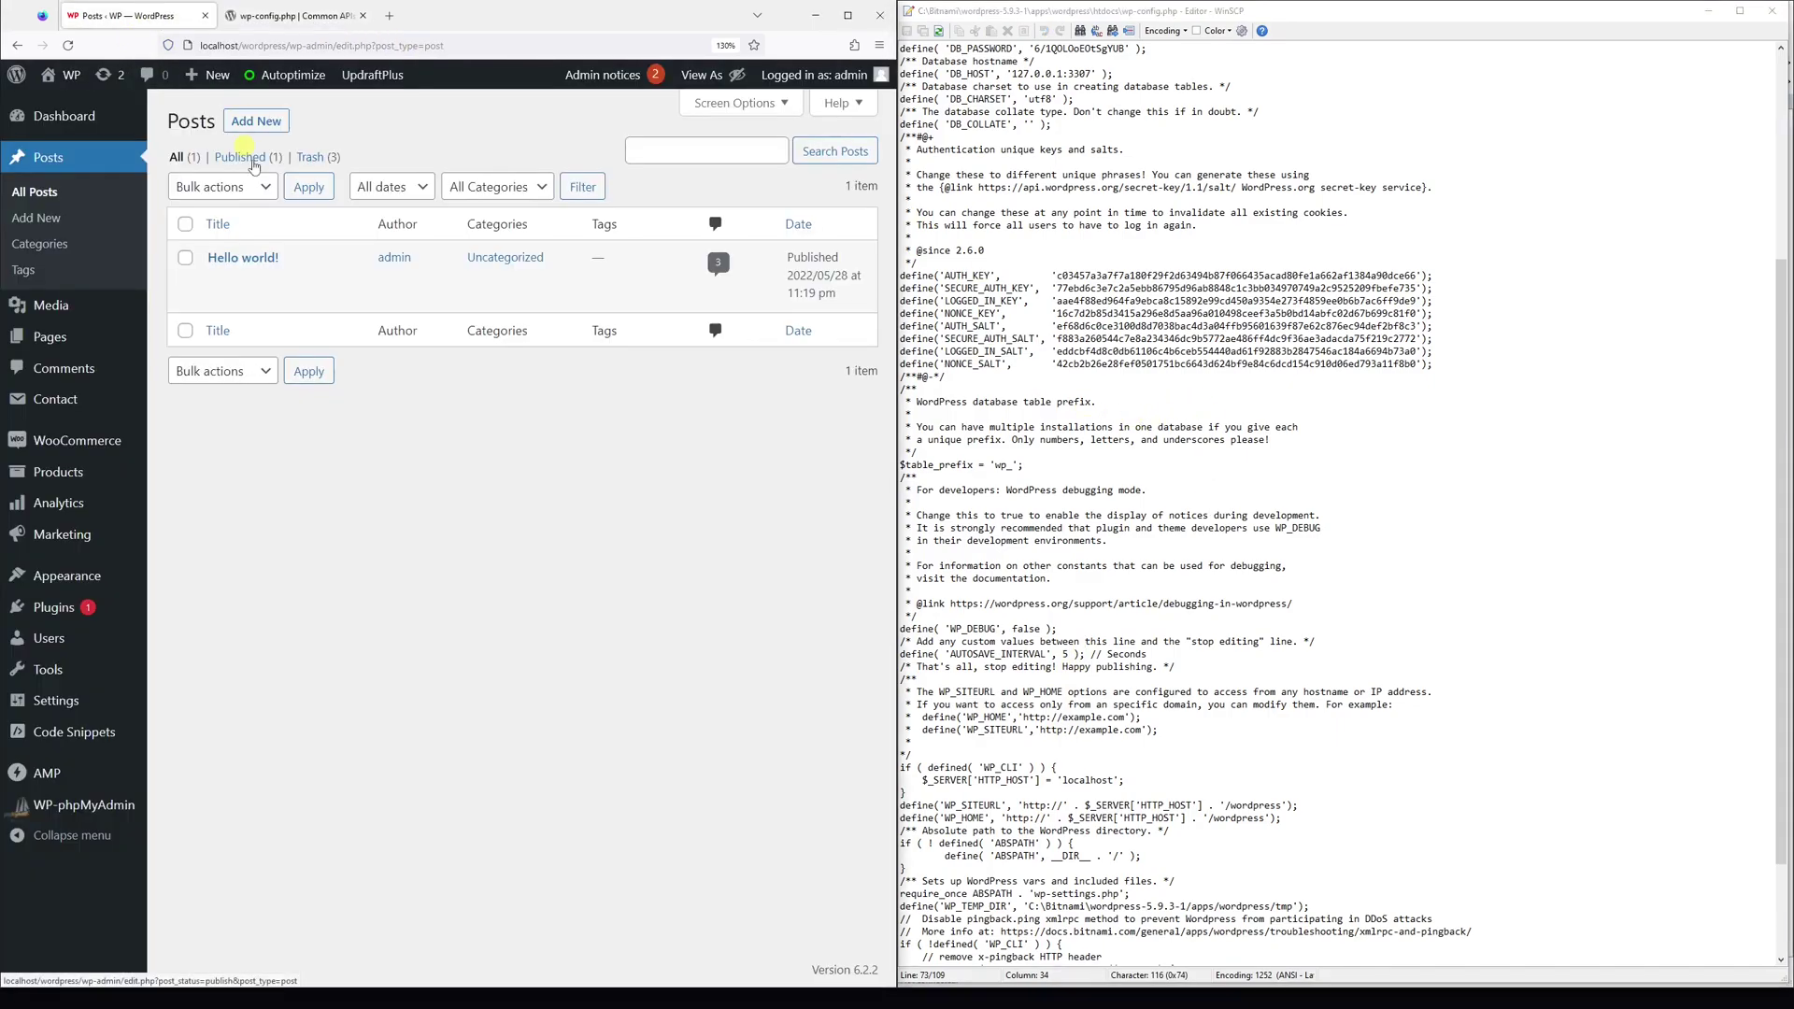
pyautogui.click(355, 48)
pyautogui.press('Return')
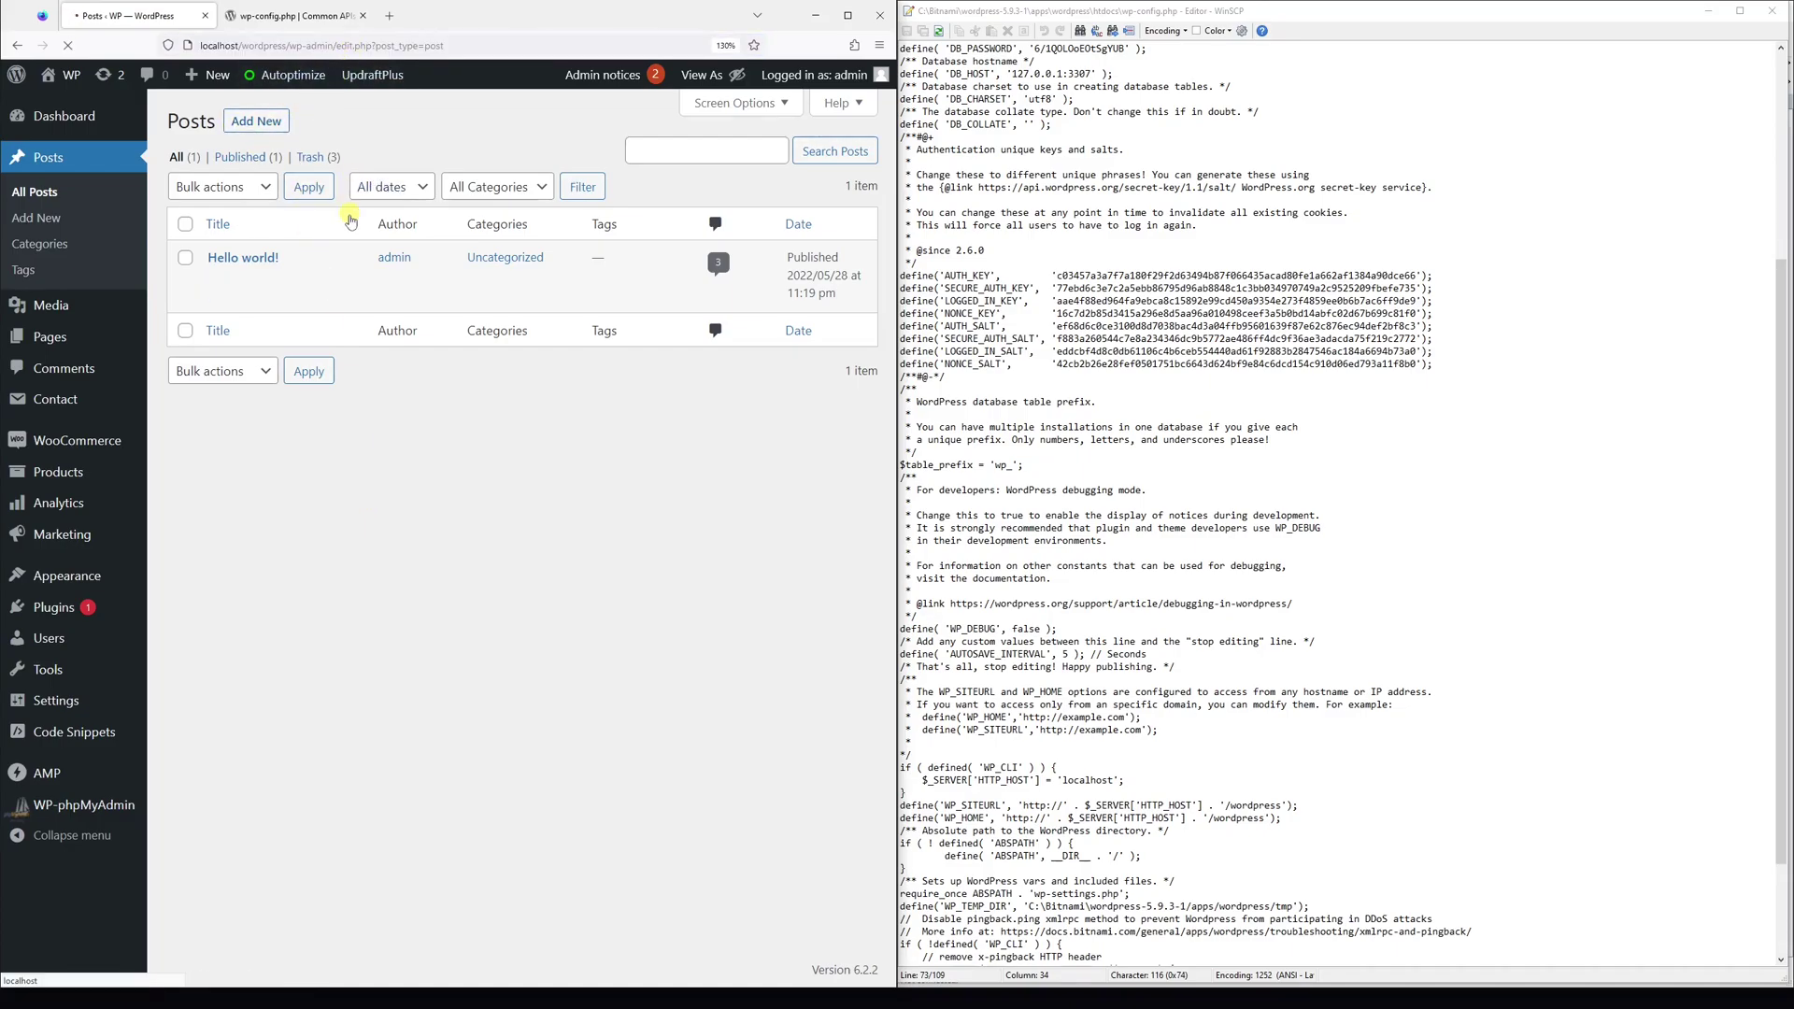
pyautogui.click(873, 14)
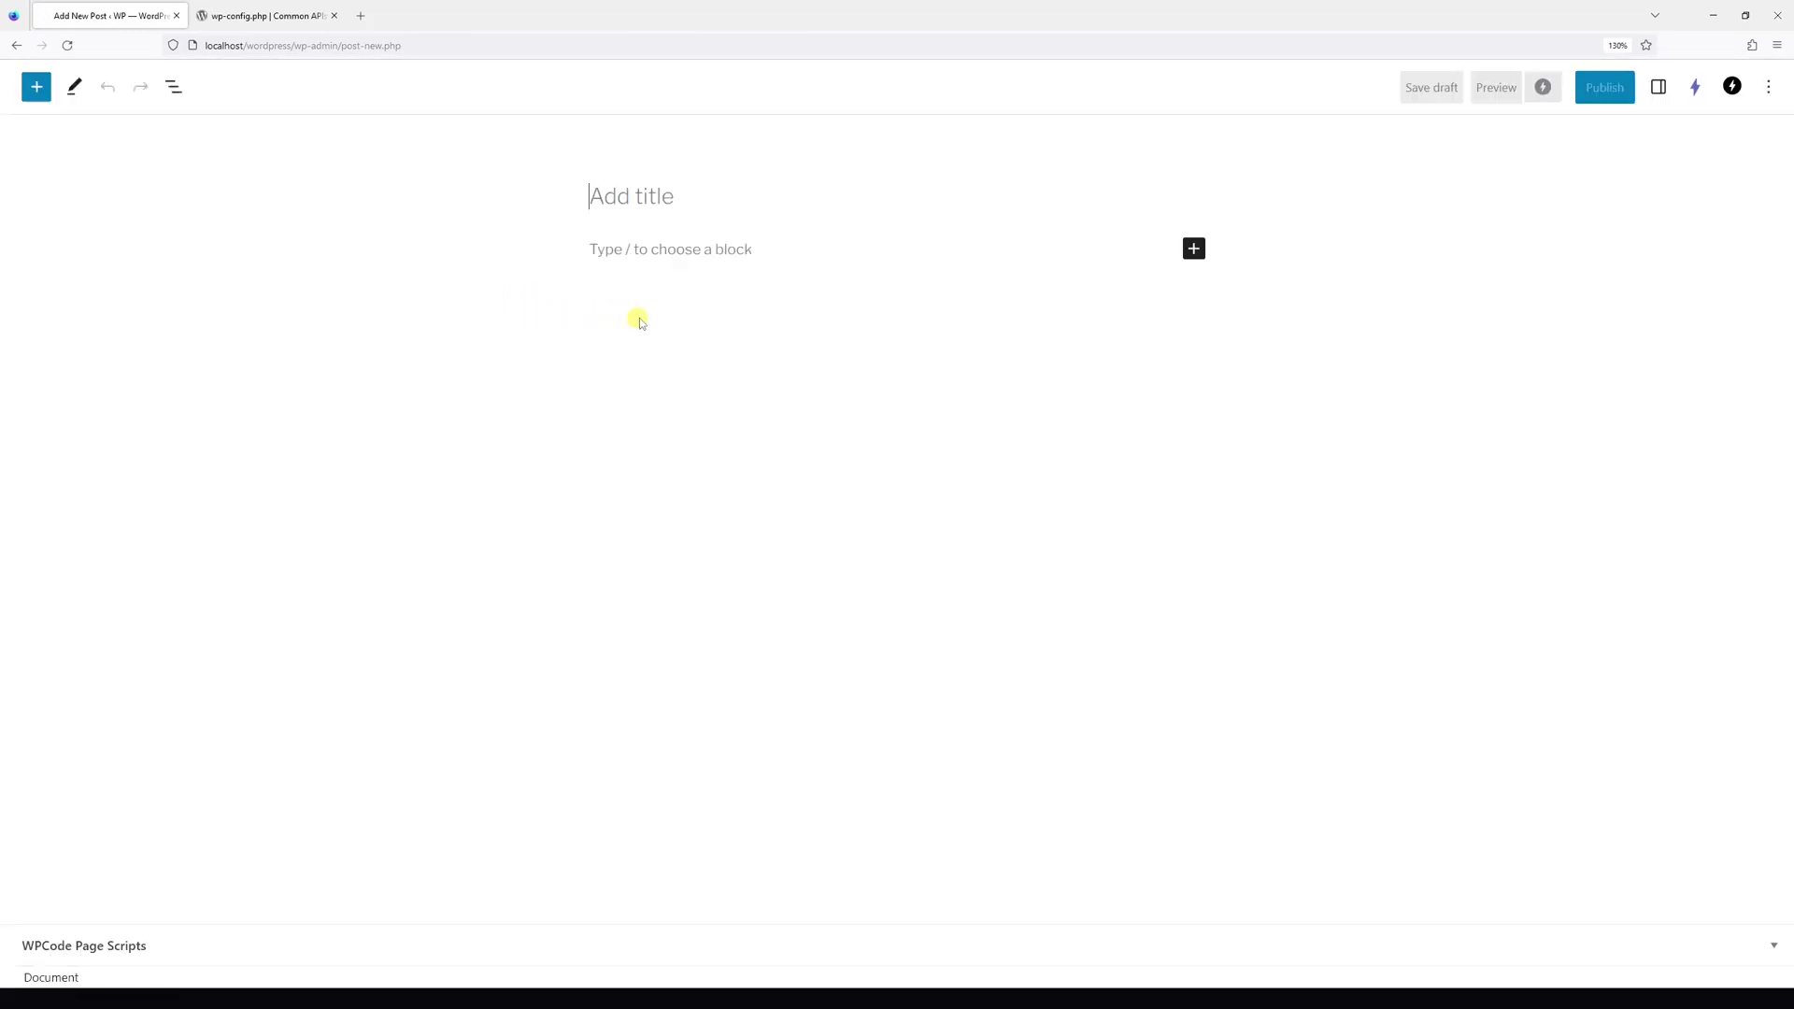
pyautogui.click(704, 251)
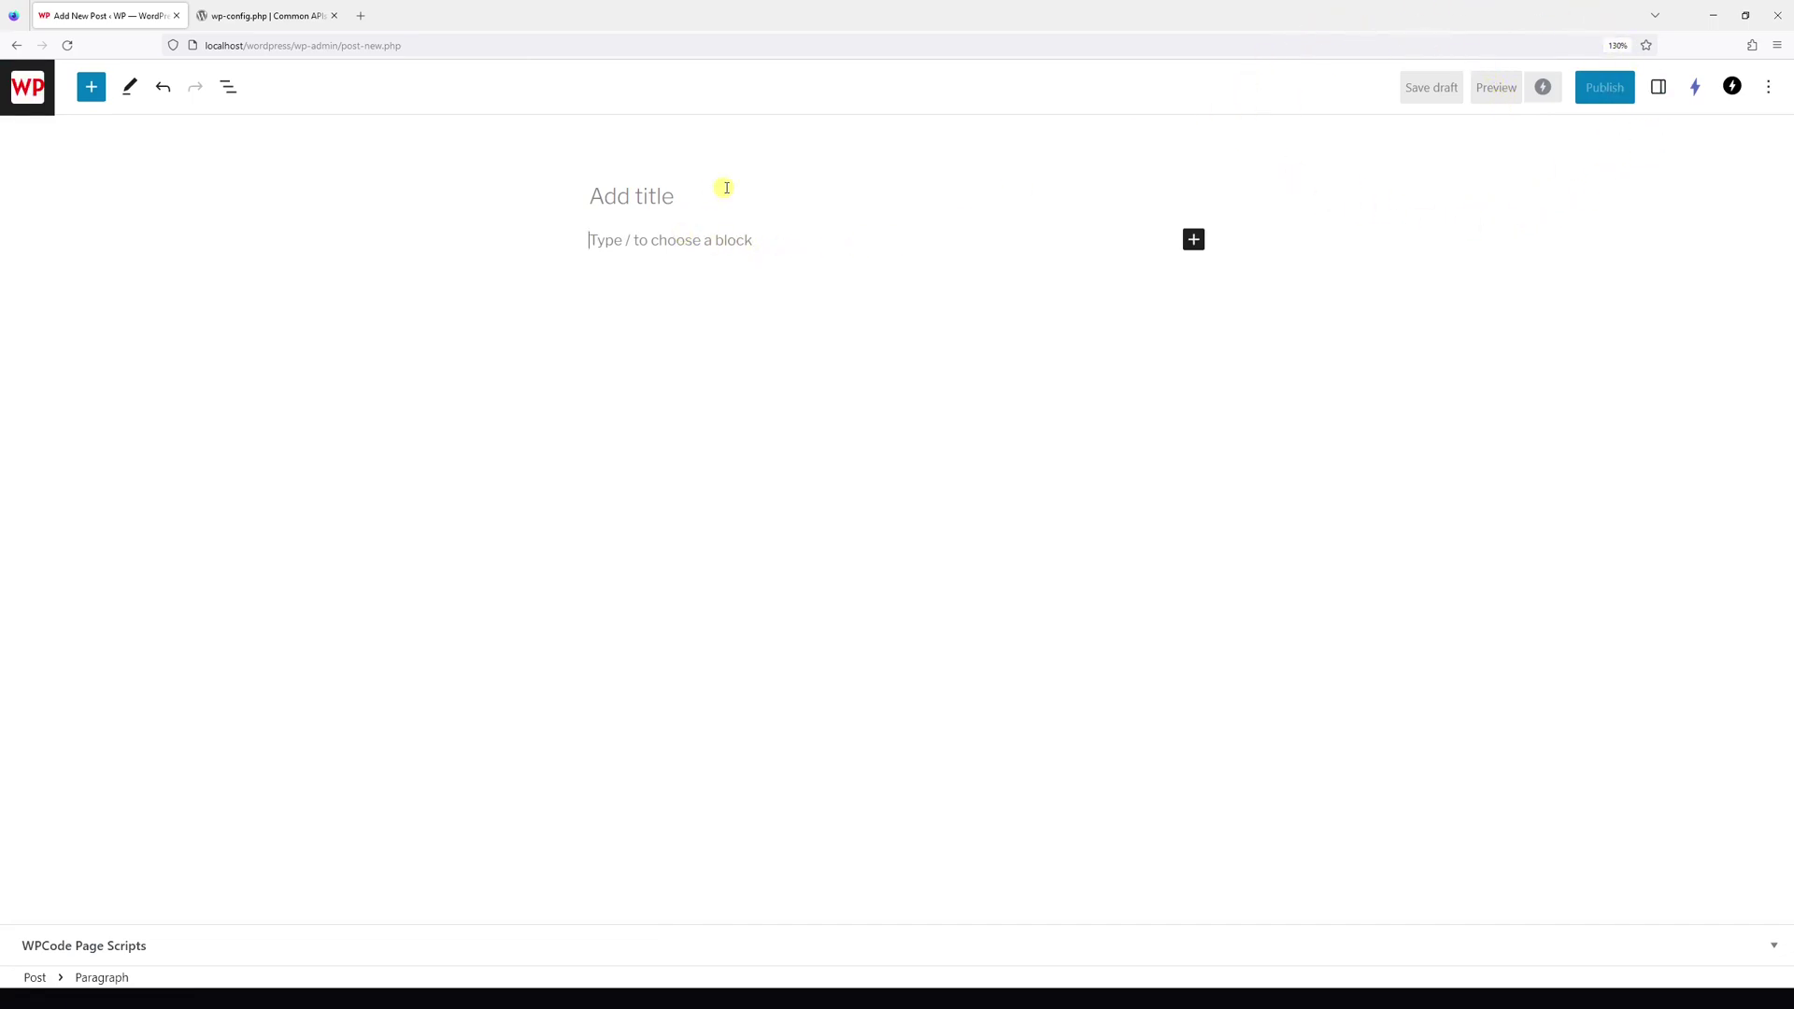
pyautogui.write('This')
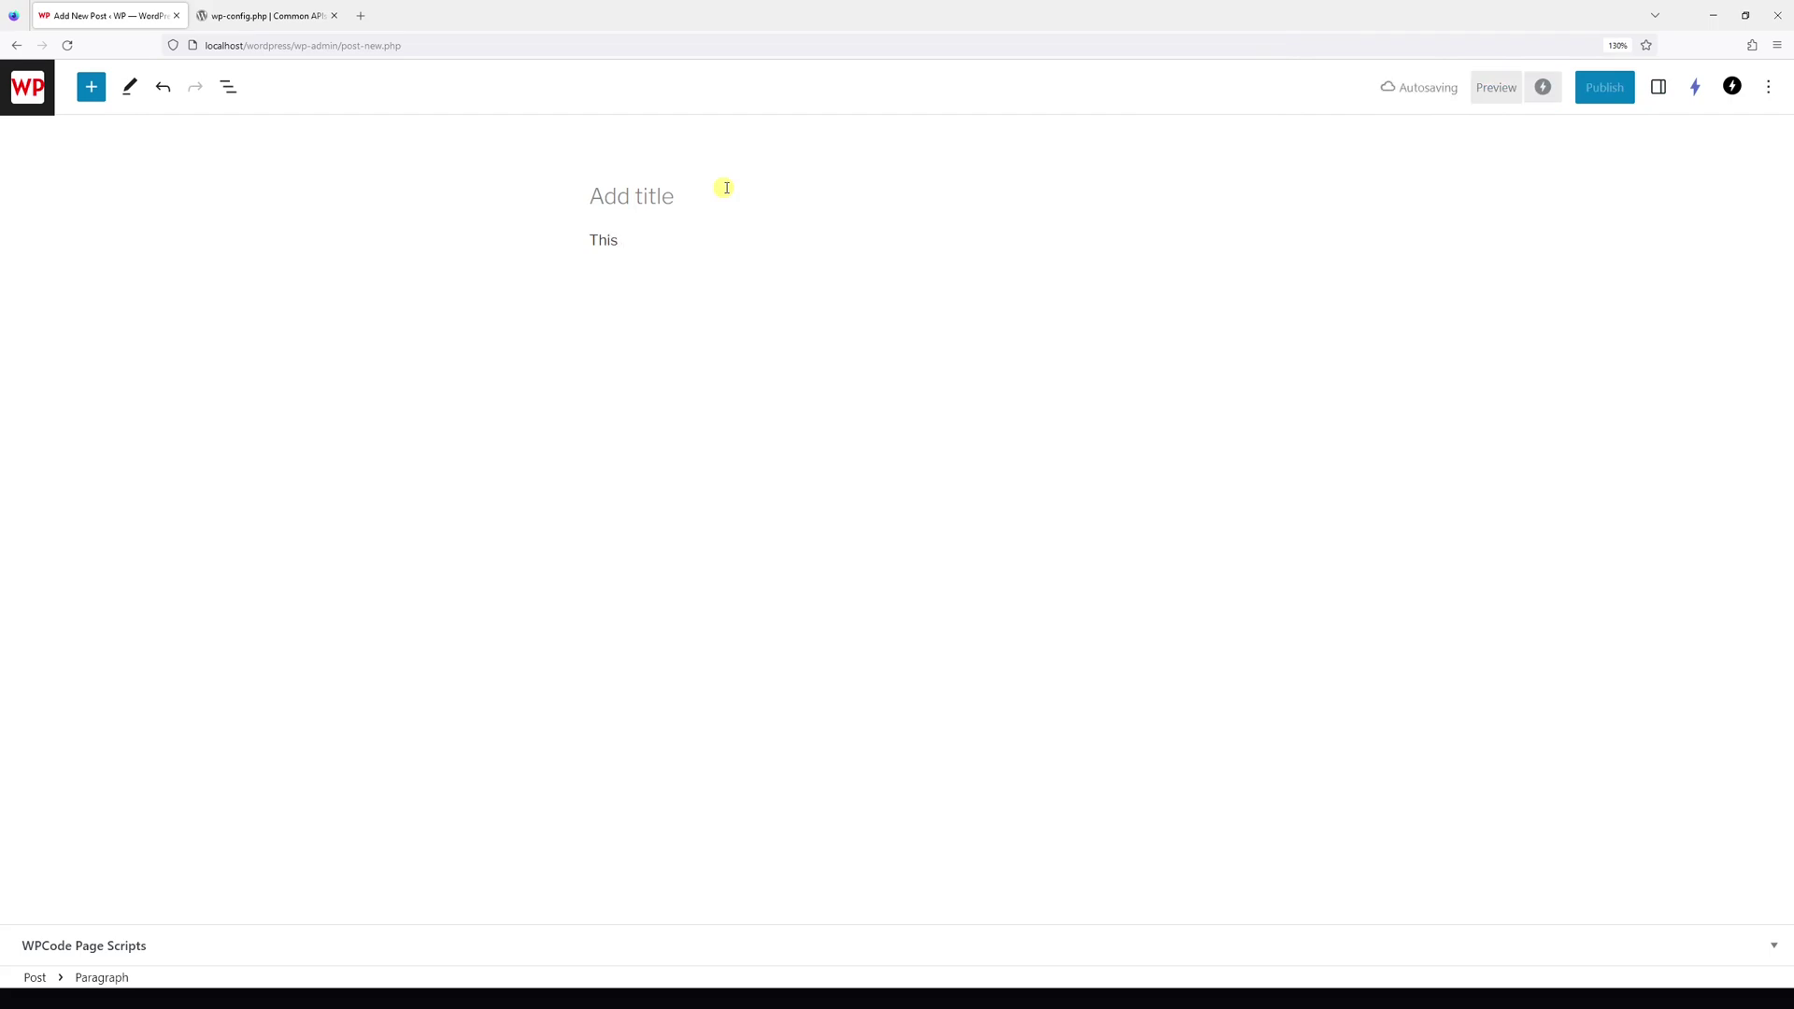
pyautogui.write(' is a')
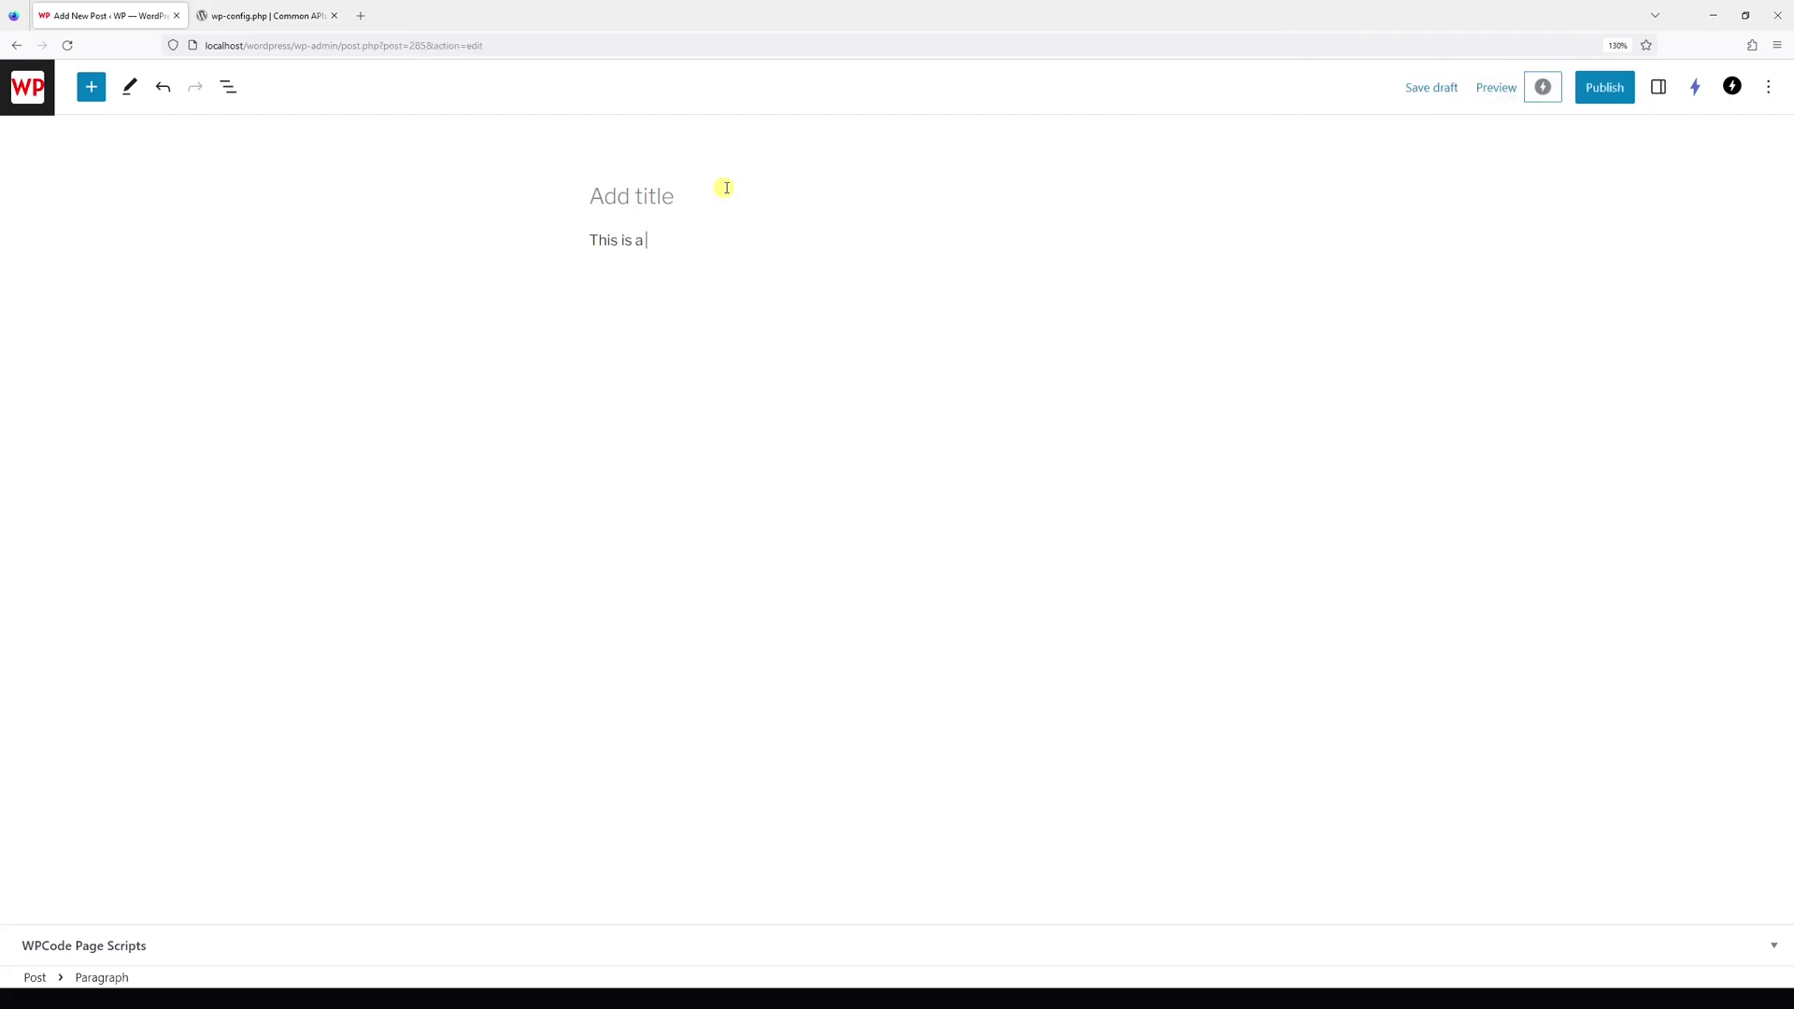
pyautogui.write(' test post')
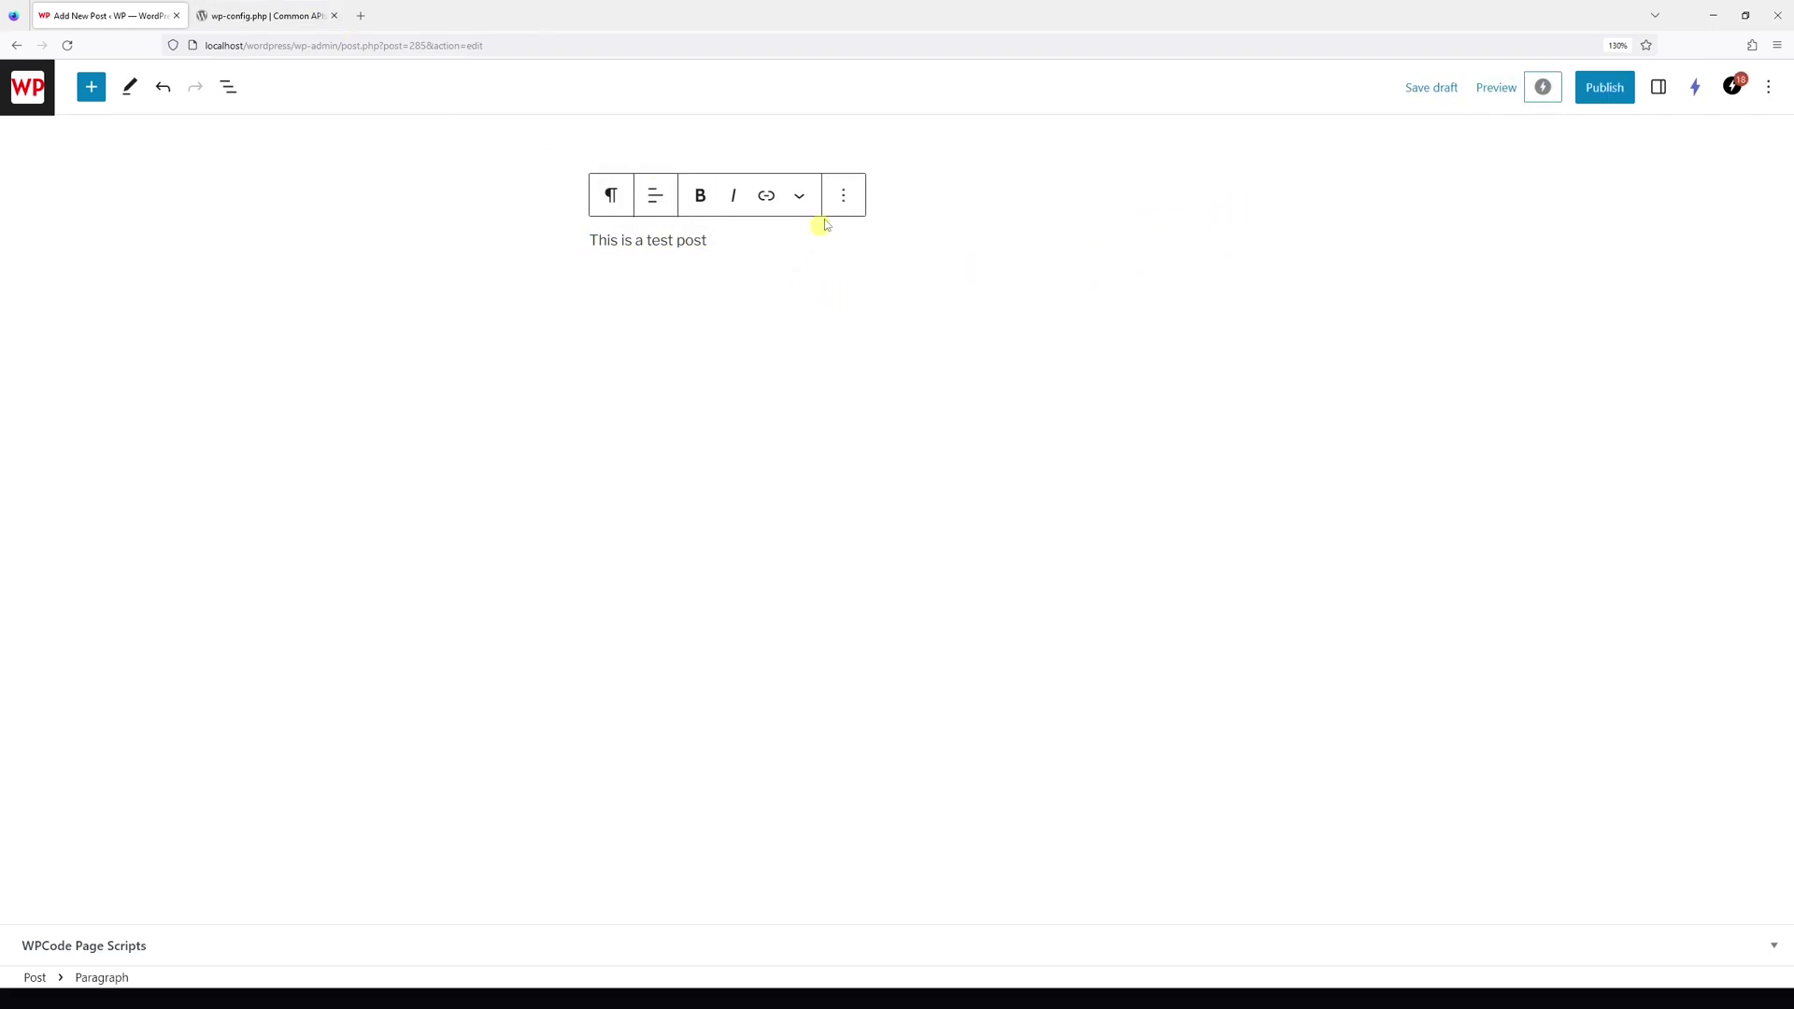
# Step: Copy the sentence and paste it three more times, then leave the block so it autosaves
pyautogui.doubleClick(690, 245)
pyautogui.click(686, 245)
pyautogui.tripleClick(688, 247)
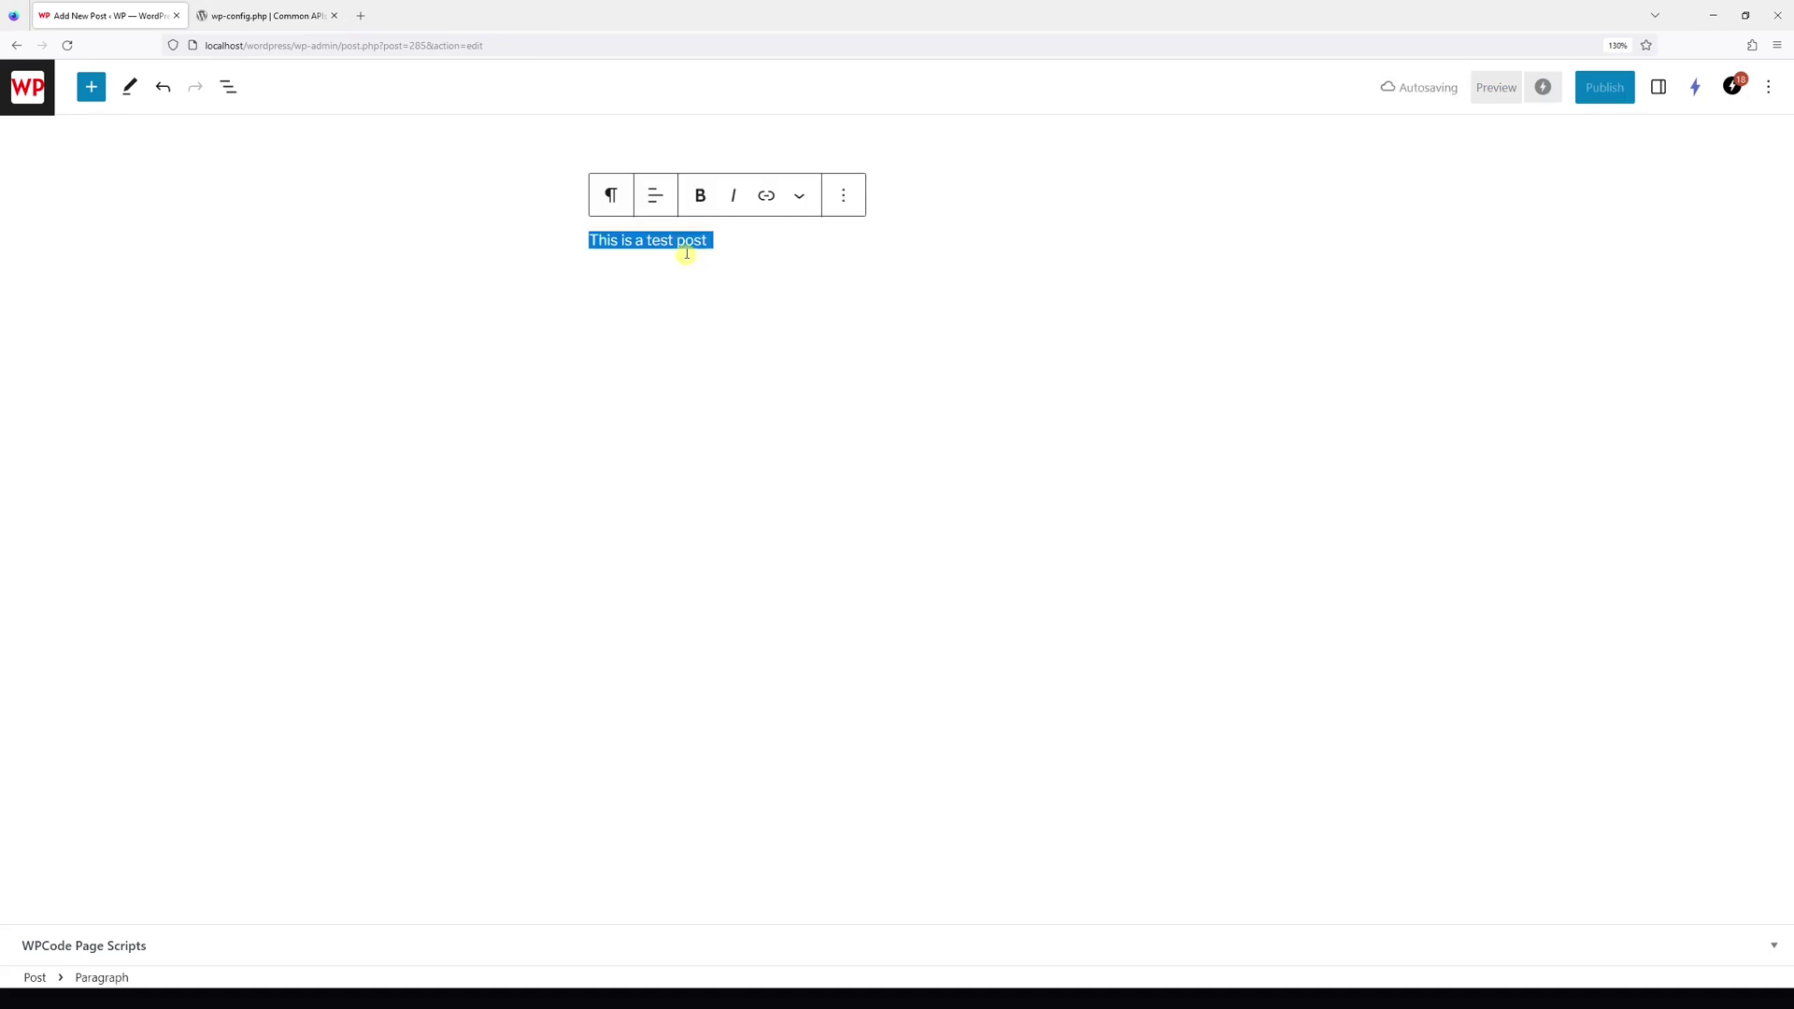
pyautogui.hotkey('ctrl', 'c')
pyautogui.click(733, 237)
pyautogui.hotkey('ctrl', 'v')
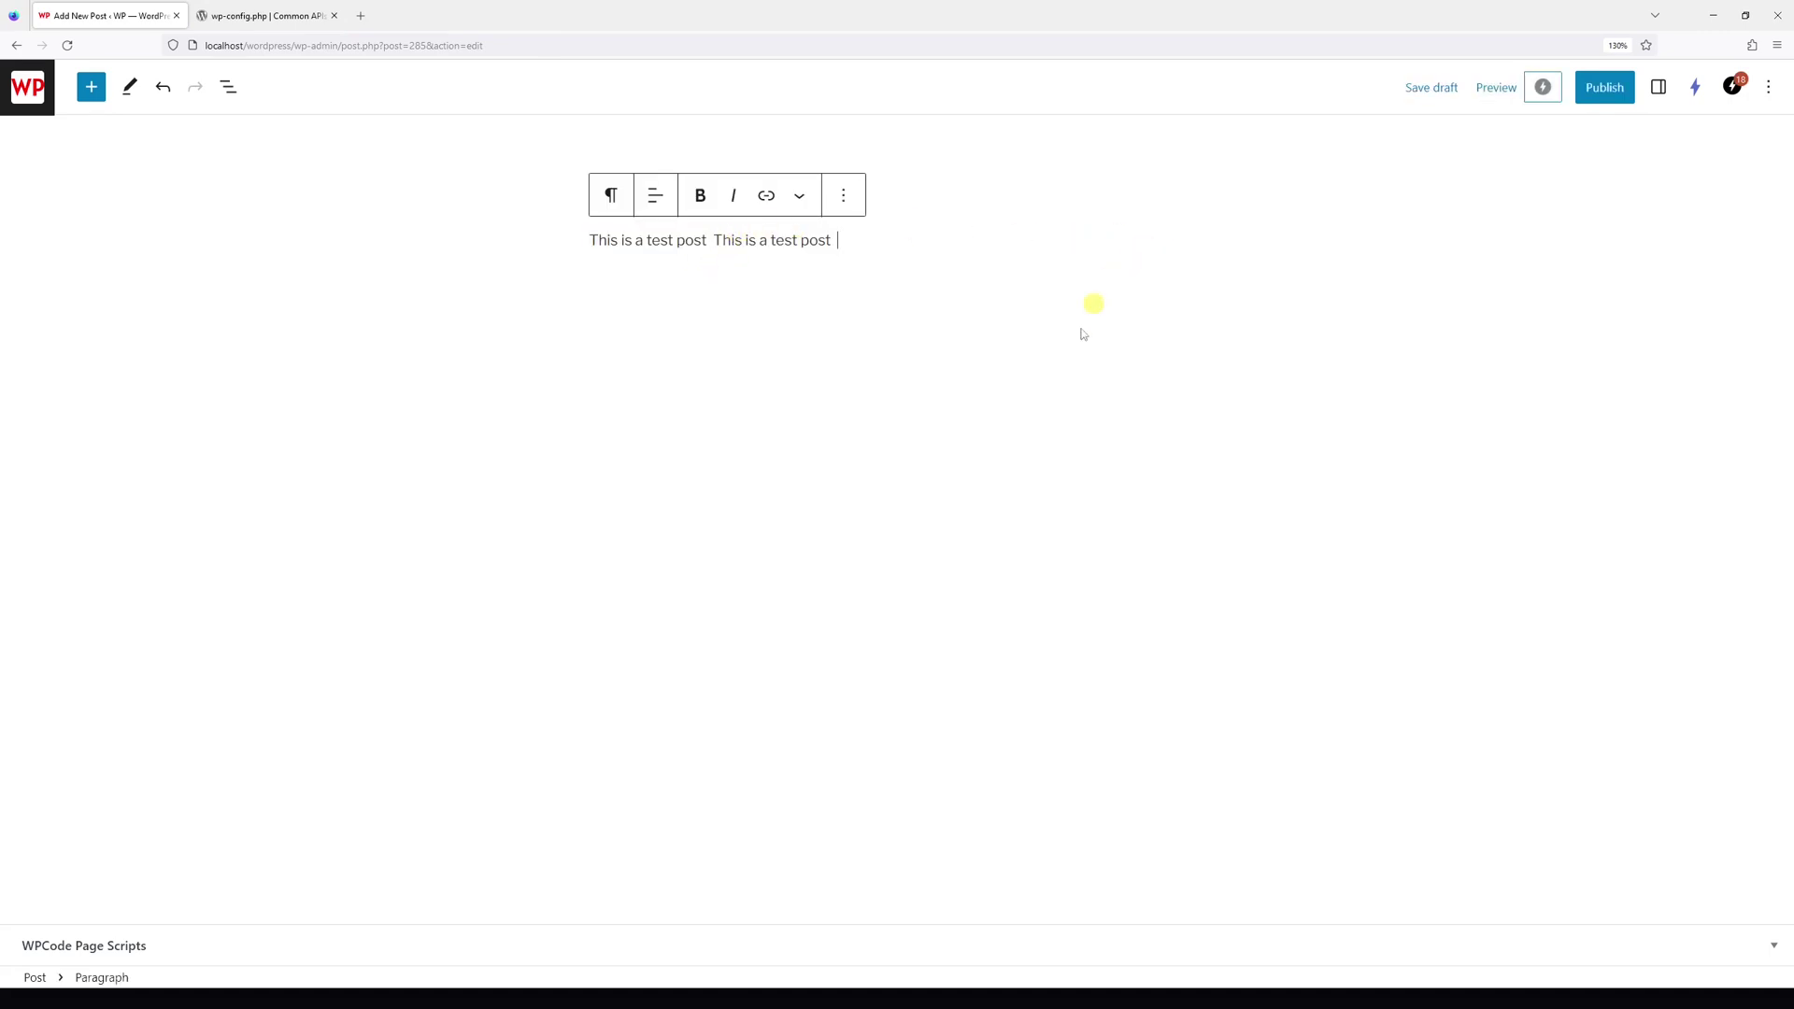
pyautogui.hotkey('ctrl', 'v')
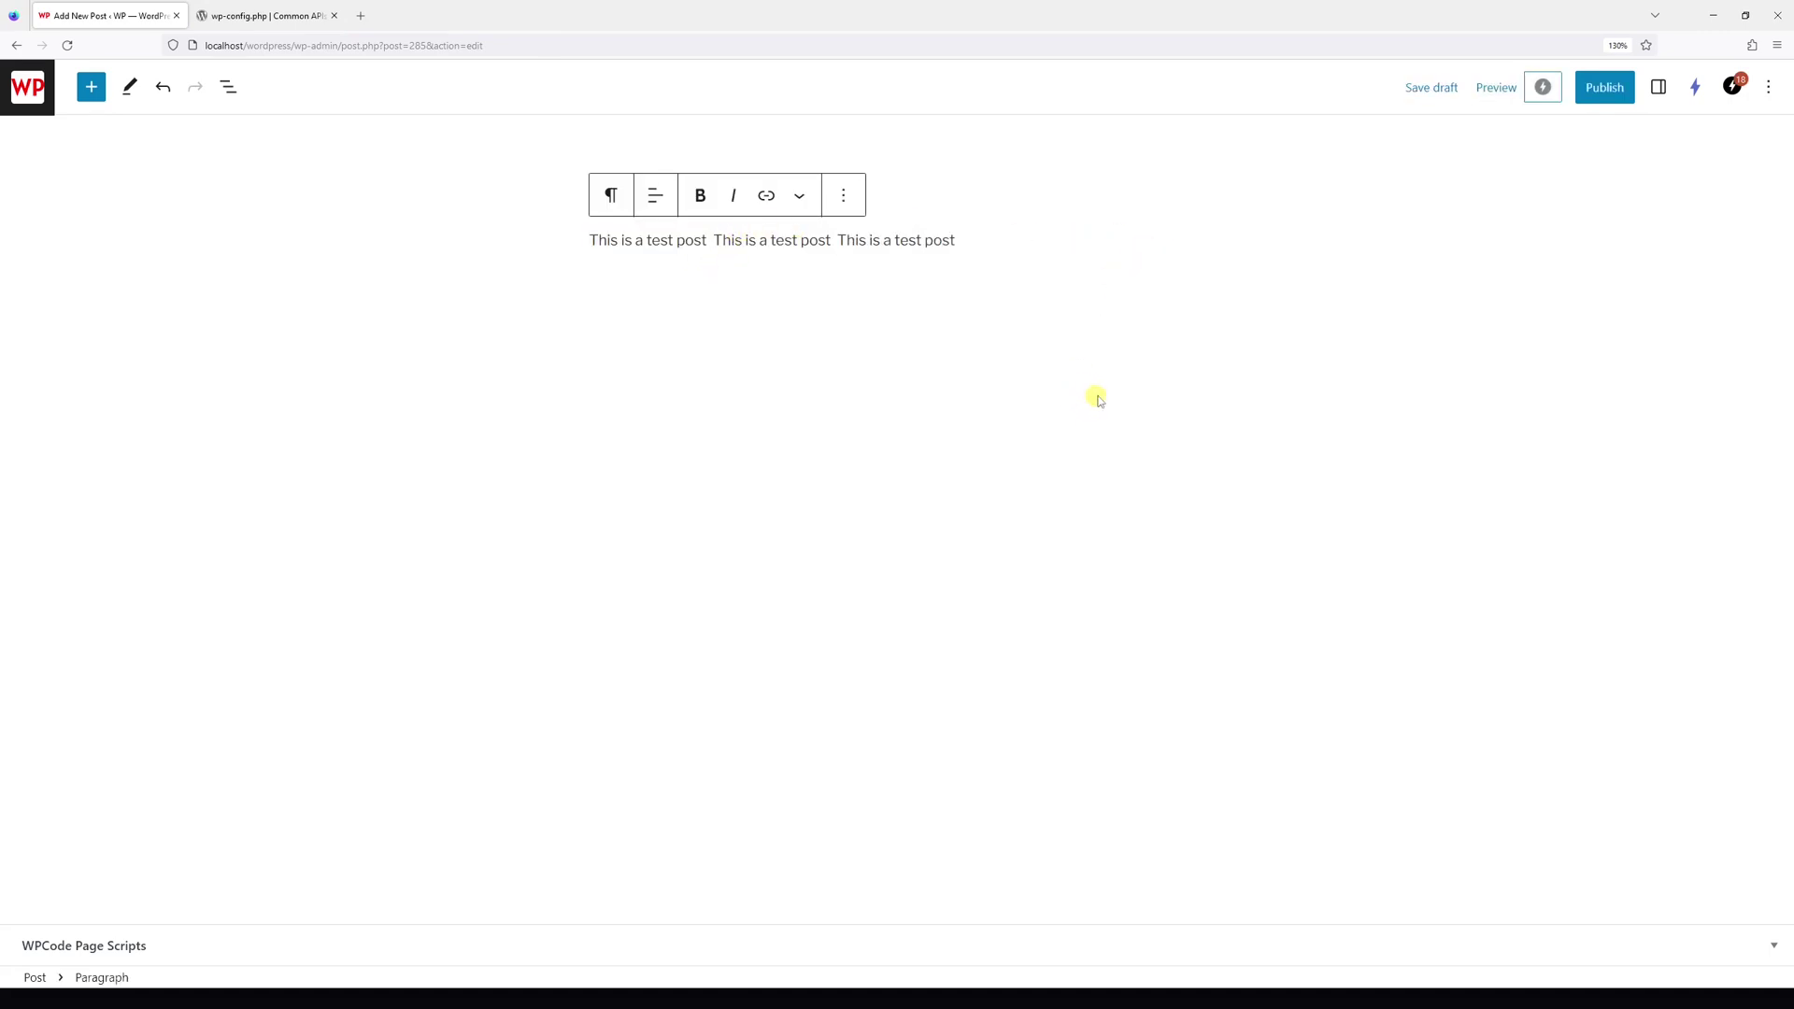
pyautogui.hotkey('ctrl', 'v')
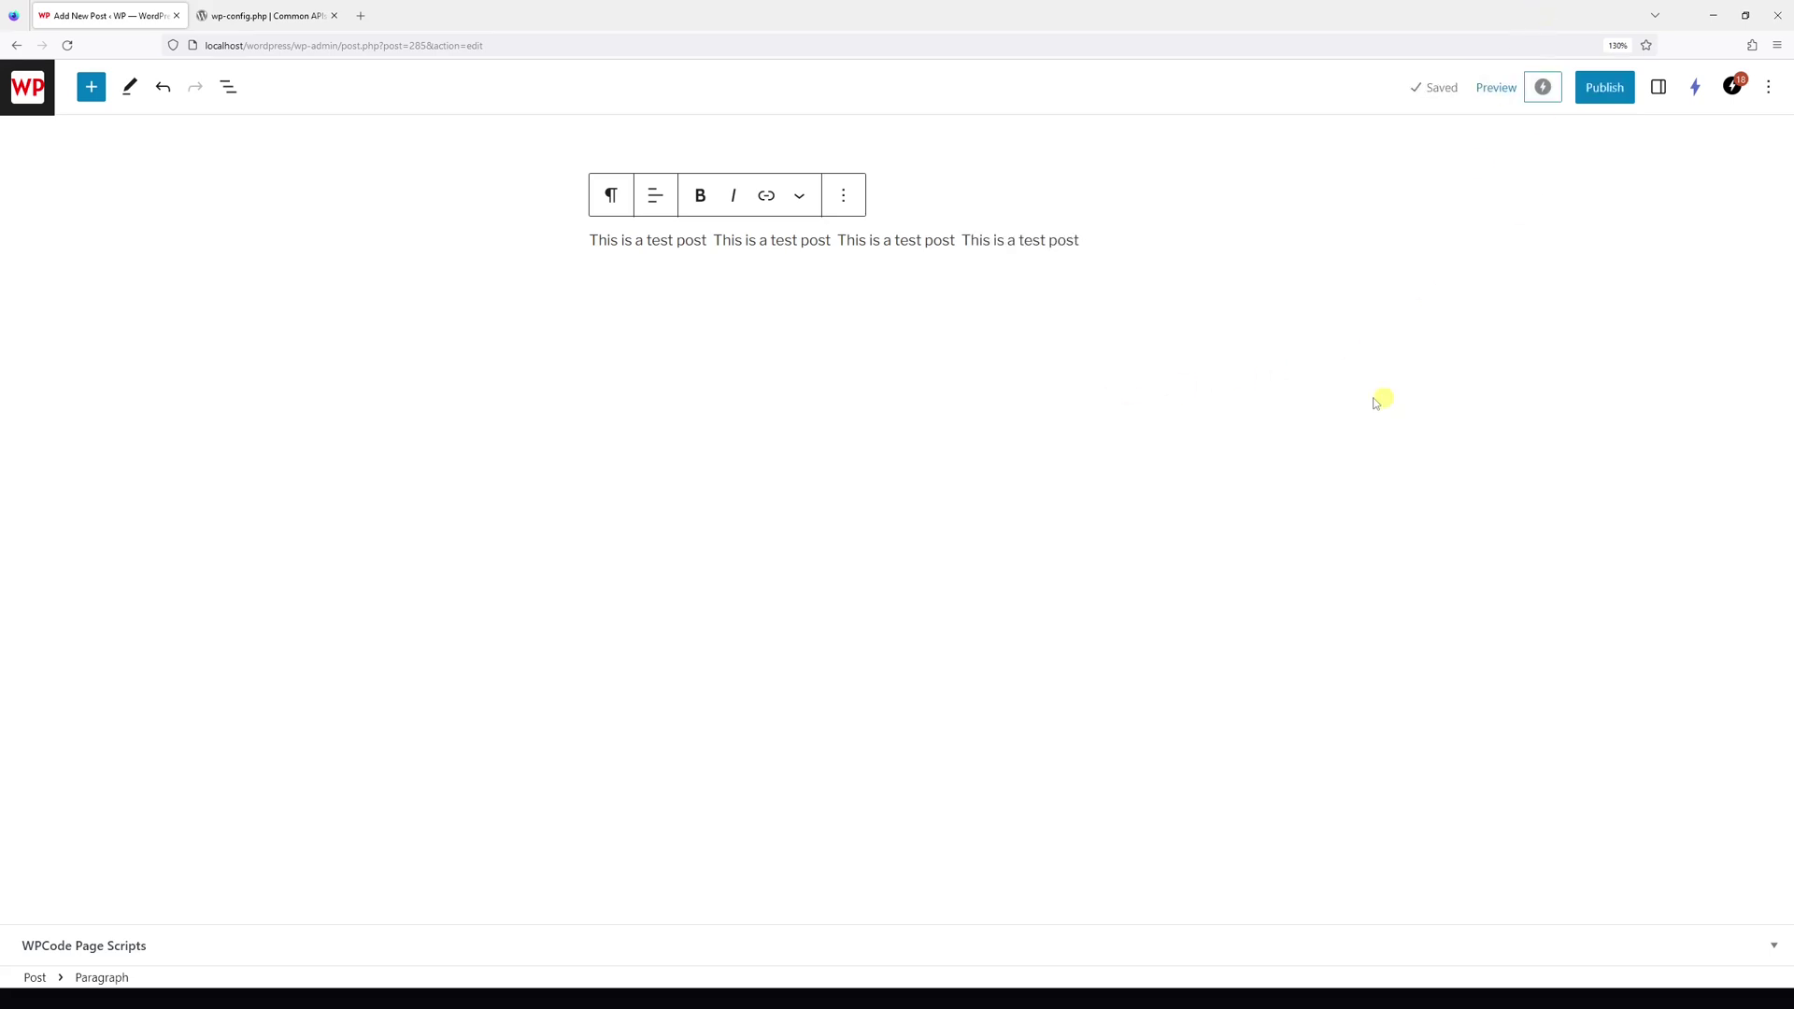
pyautogui.click(977, 291)
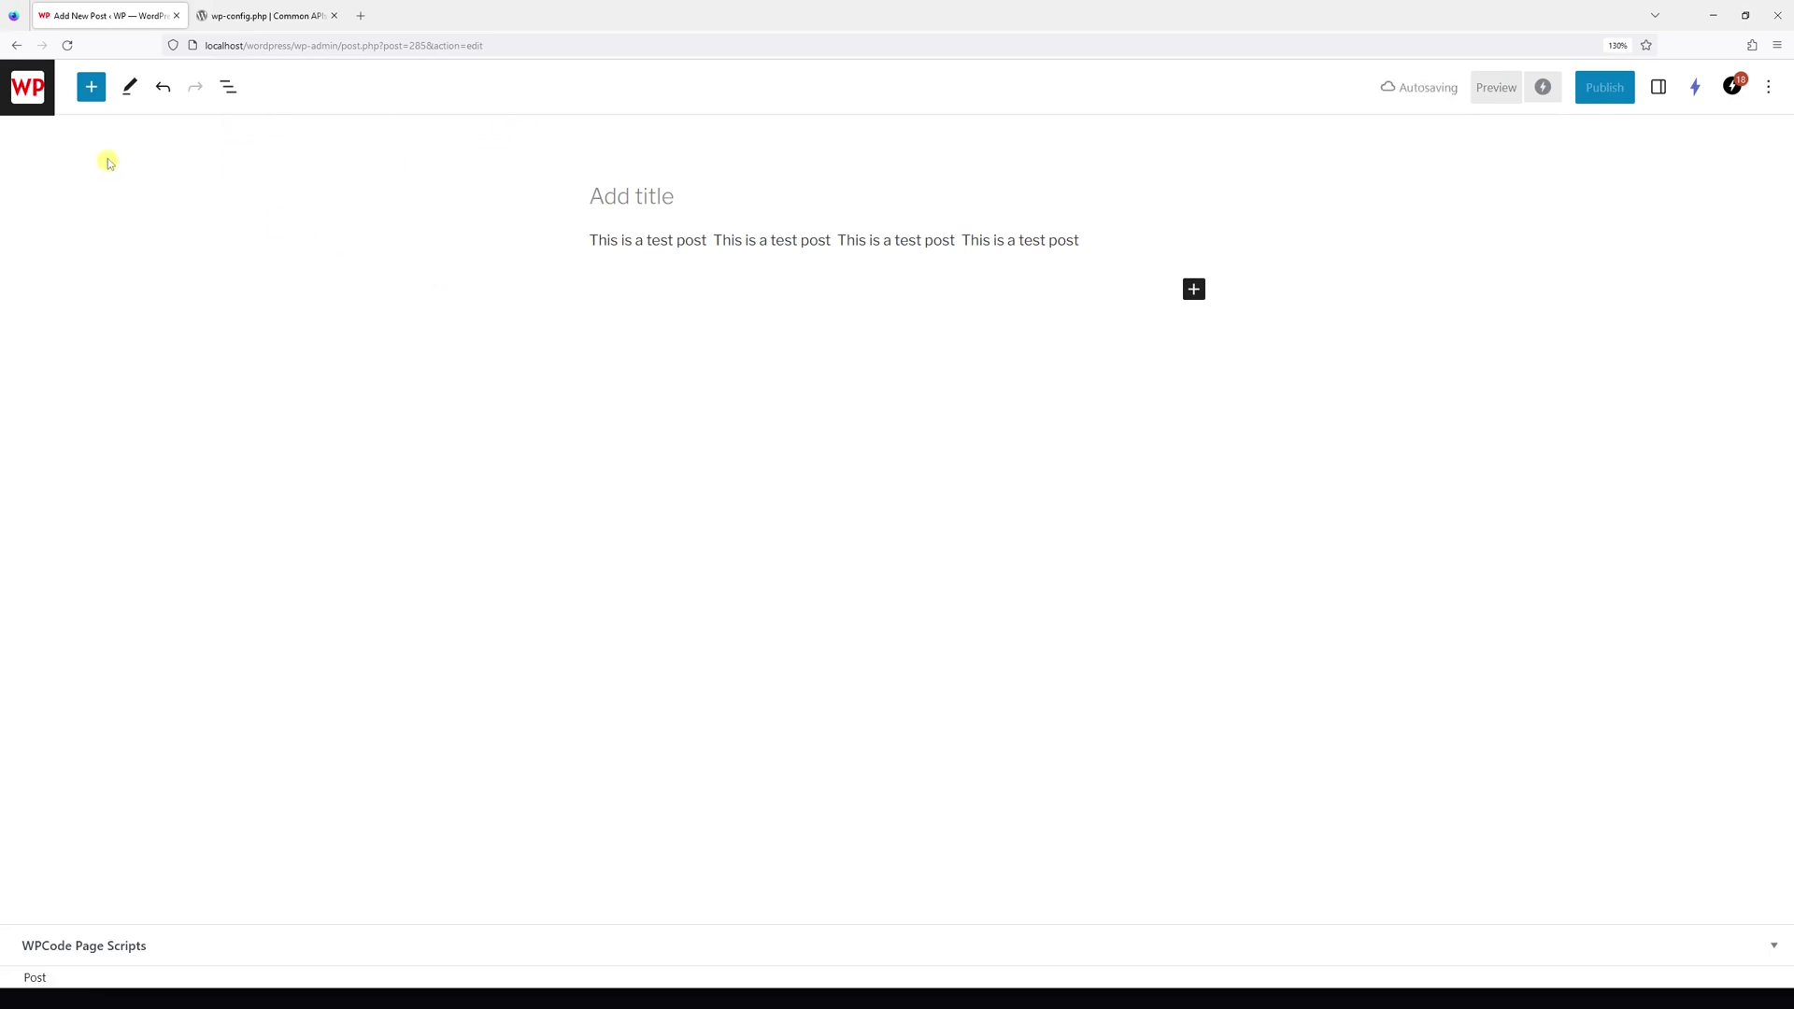
# Step: Leave the post editor for the Posts list, then change AUTOSAVE_INTERVAL from 5 to 45 and save
pyautogui.click(28, 87)
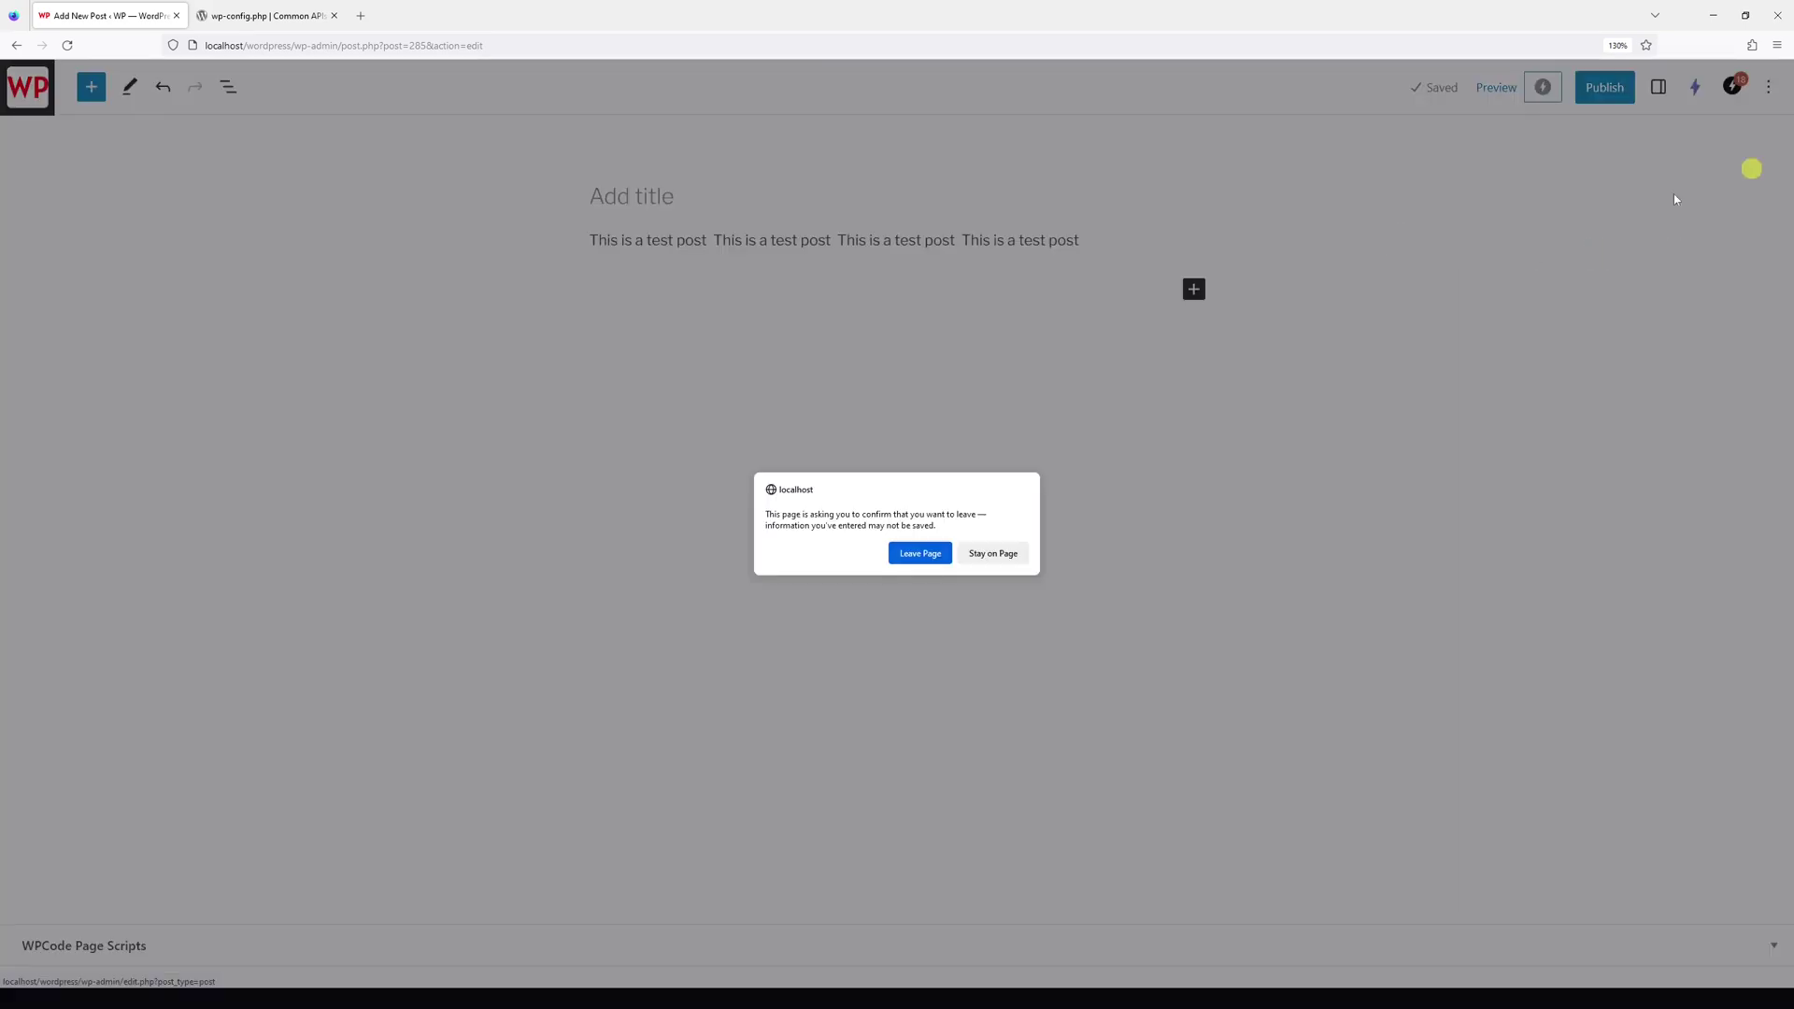
pyautogui.click(911, 556)
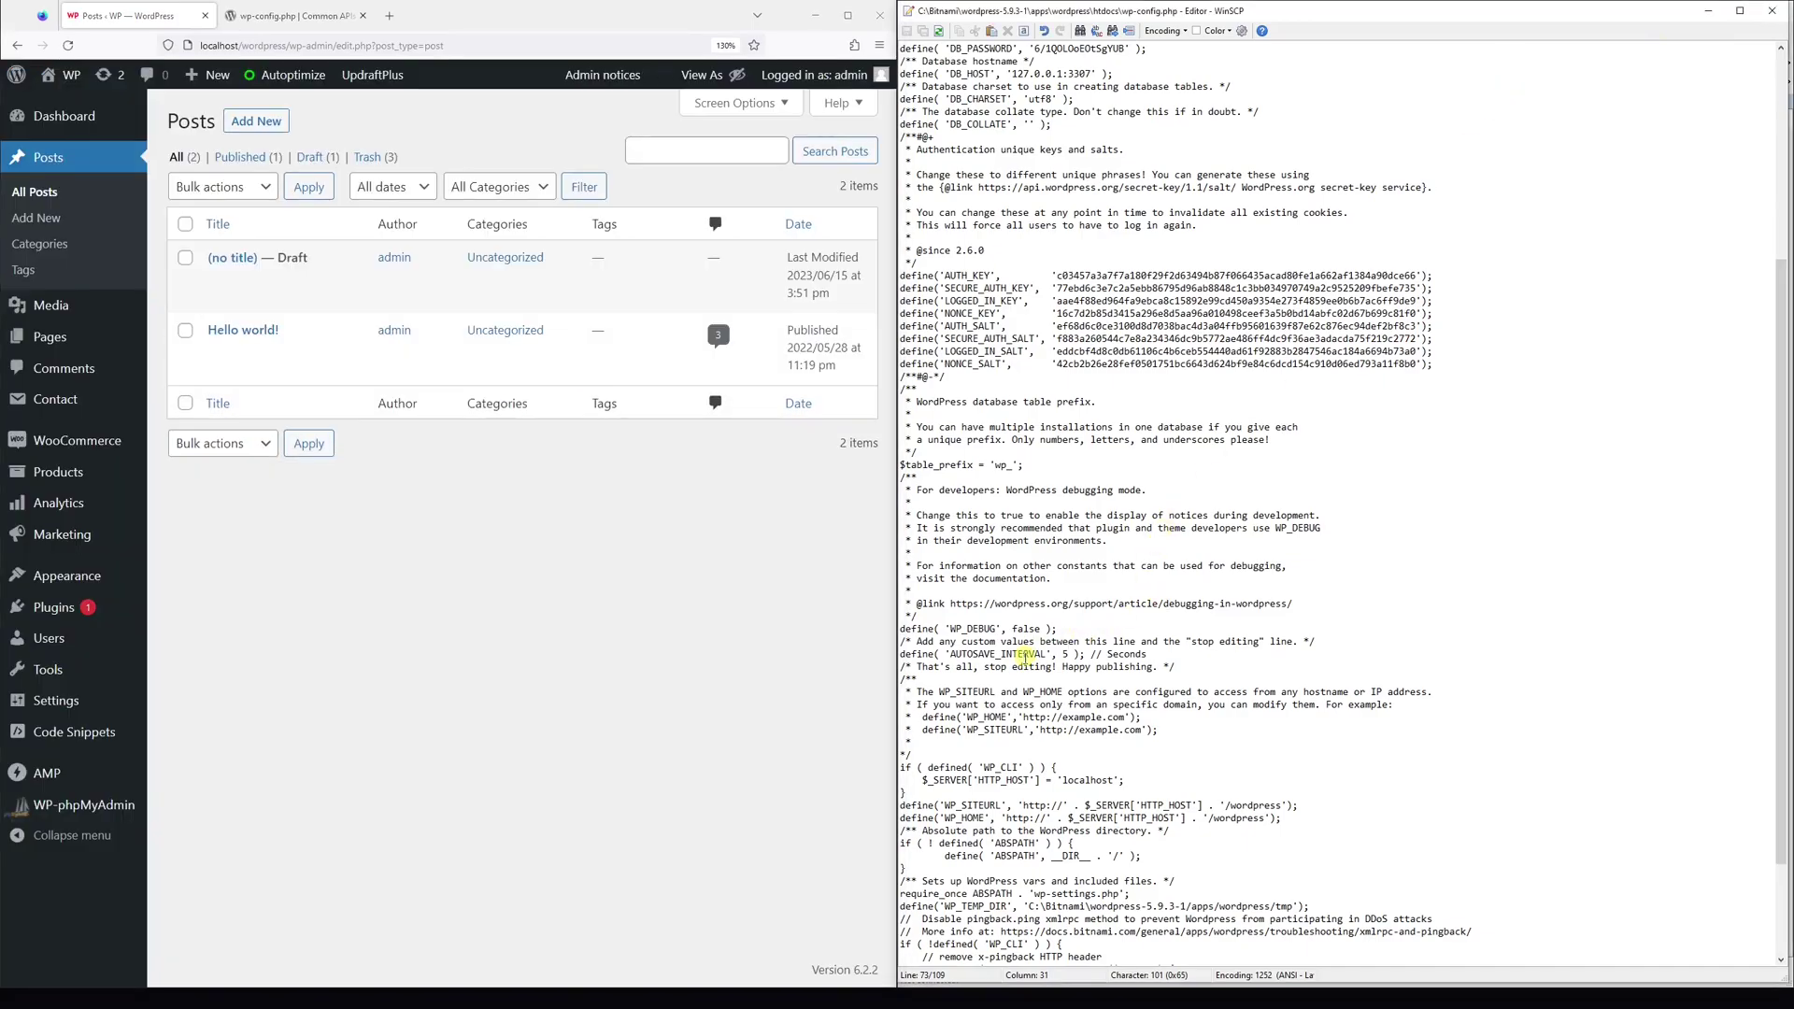
pyautogui.click(1063, 654)
pyautogui.press('Delete')
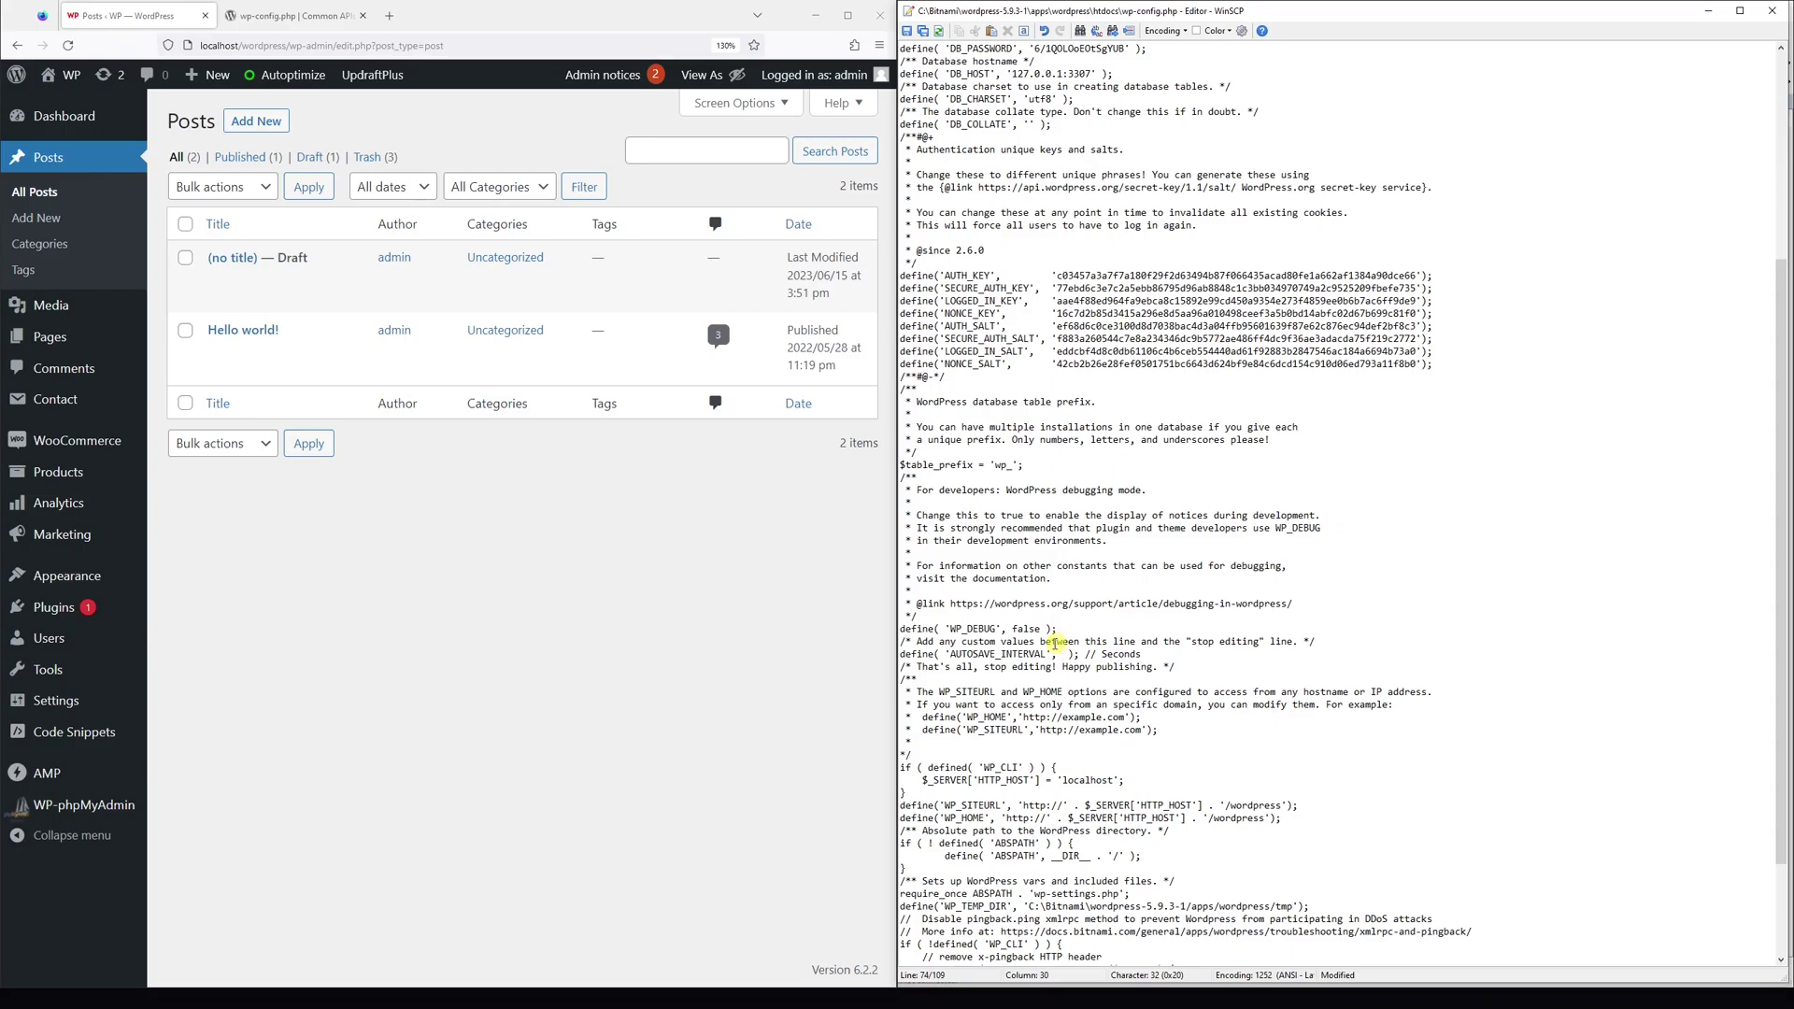
pyautogui.write('45')
pyautogui.click(1114, 636)
pyautogui.hotkey('ctrl', 's')
pyautogui.click(1136, 474)
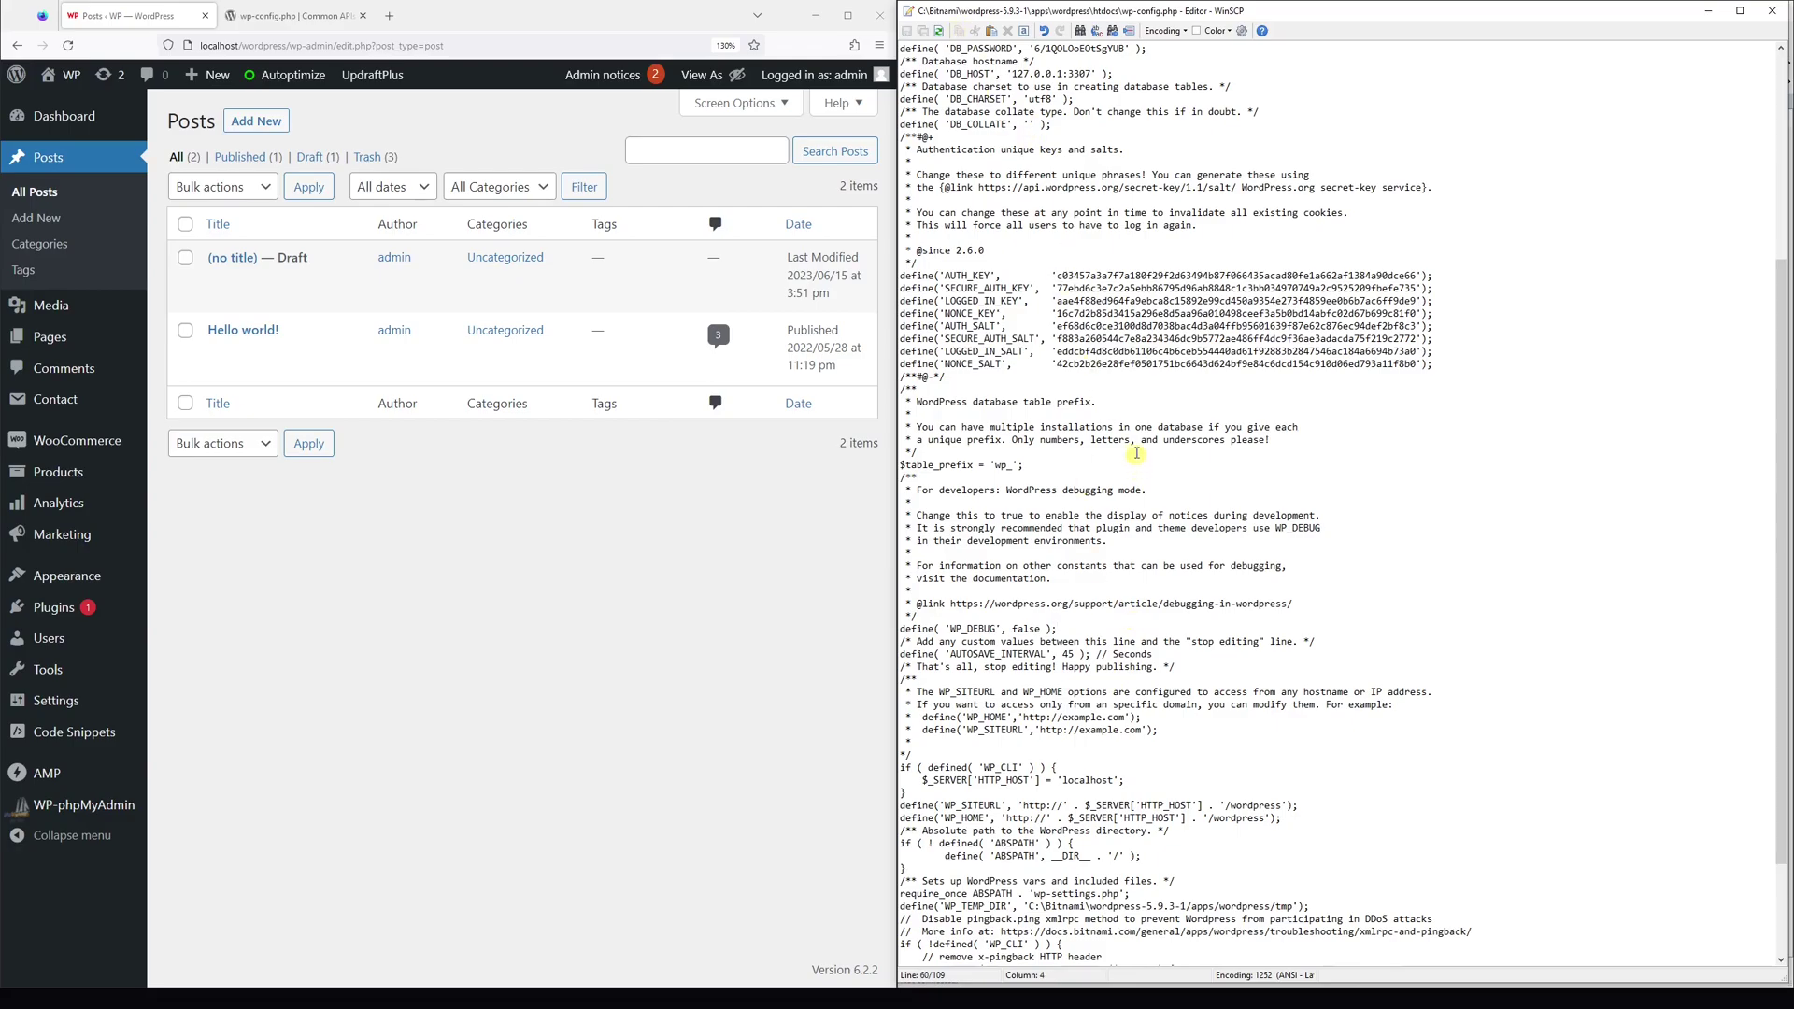